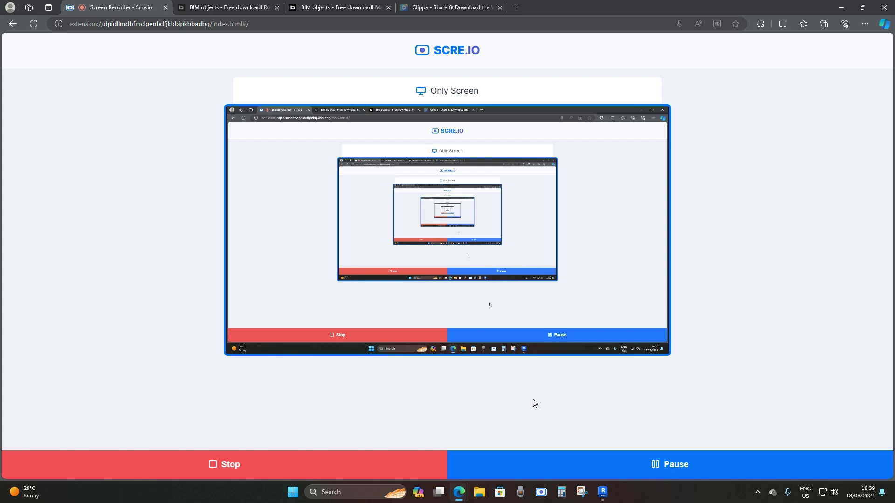
Step: Switch to Revit, create a new project, and turn off the crop view and crop region visibility in the Level 0 plan
{"action": "left_click", "coordinate": [603, 492]}
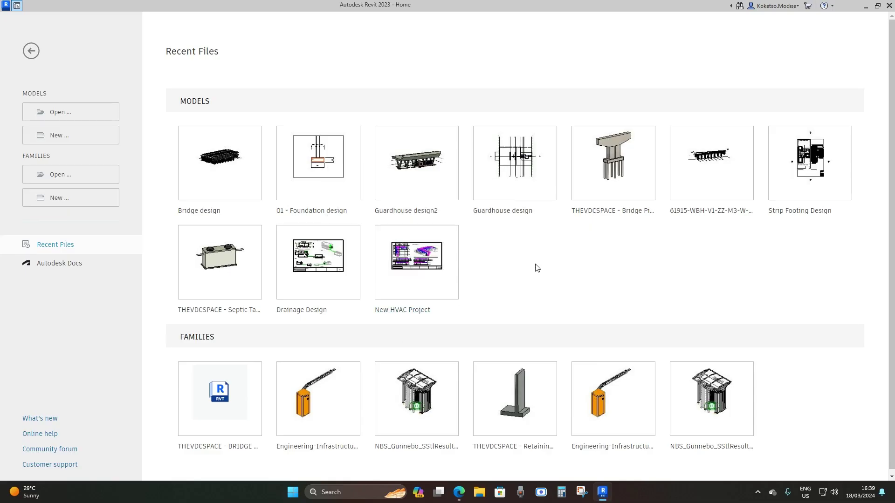
{"action": "left_click", "coordinate": [91, 135]}
{"action": "left_click", "coordinate": [262, 220]}
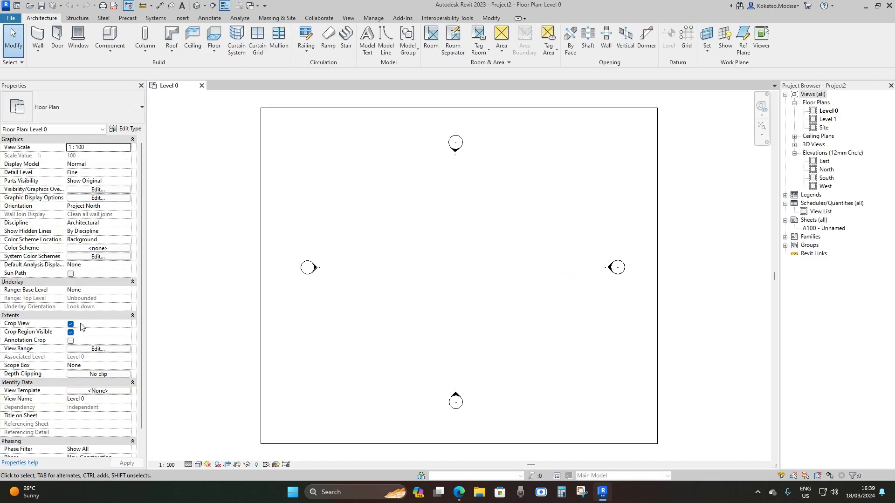
{"action": "left_click", "coordinate": [70, 324]}
{"action": "left_click", "coordinate": [70, 332]}
Step: Create a new family from the Metric Generic Model template
{"action": "left_click", "coordinate": [14, 16]}
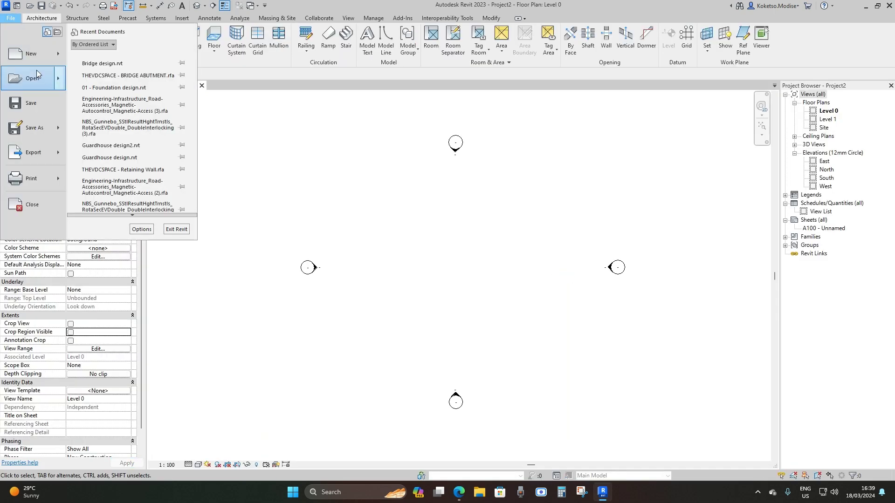
{"action": "mouse_move", "coordinate": [33, 53]}
{"action": "left_click", "coordinate": [79, 77]}
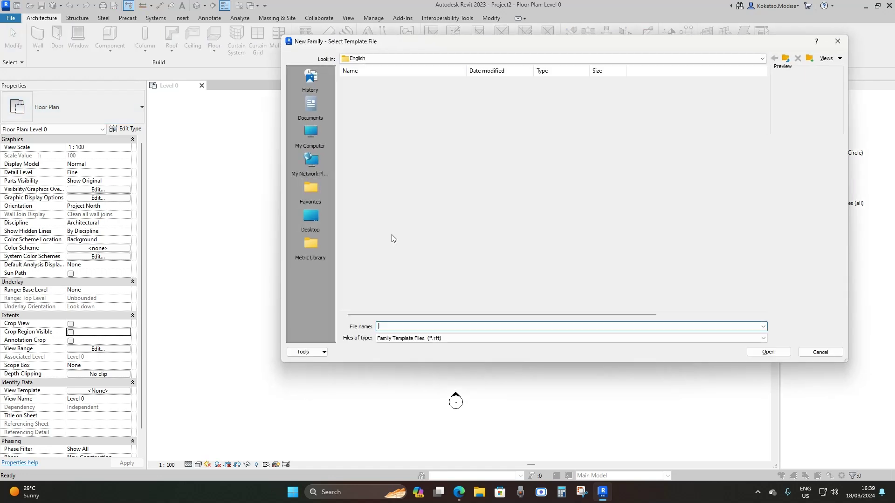
{"action": "left_click", "coordinate": [400, 181]}
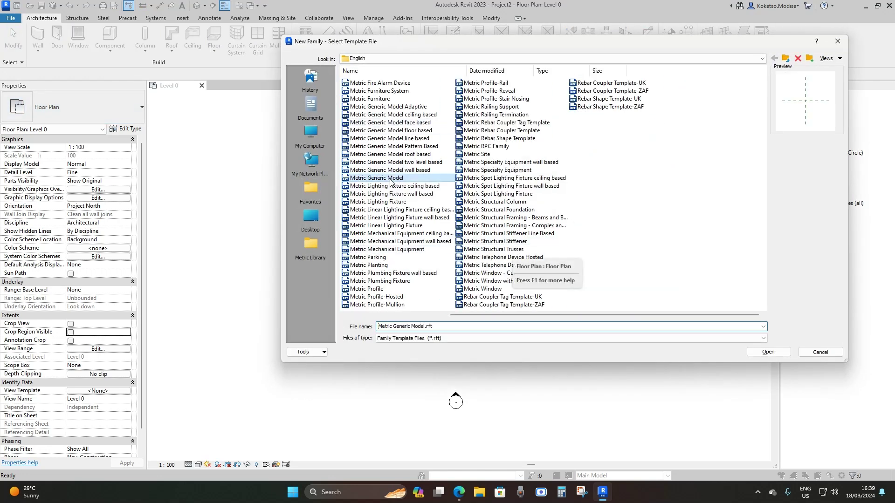
{"action": "left_click", "coordinate": [768, 352]}
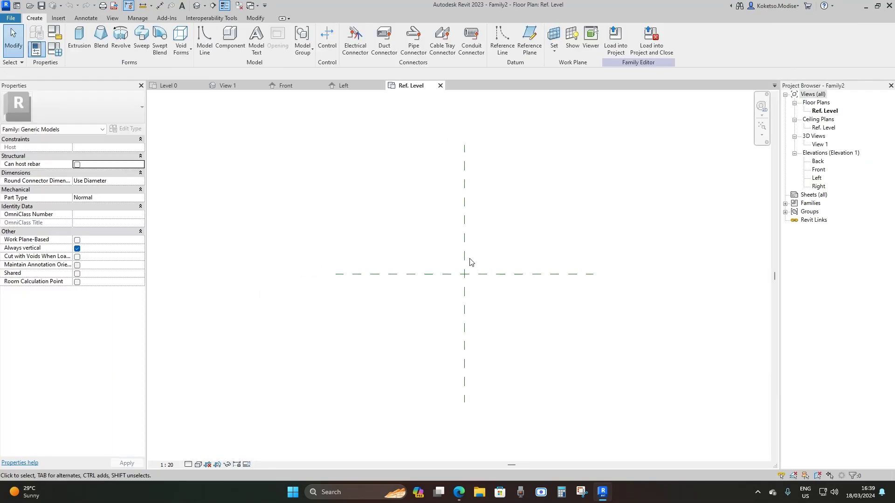
Step: Draw two vertical reference planes in the Ref. Level plan, about 2400 left and about 2000 right of the centre plane
{"action": "left_click", "coordinate": [530, 40]}
{"action": "scroll", "coordinate": [403, 136], "scroll_direction": "down", "scroll_amount": 2}
{"action": "left_click", "coordinate": [341, 142]}
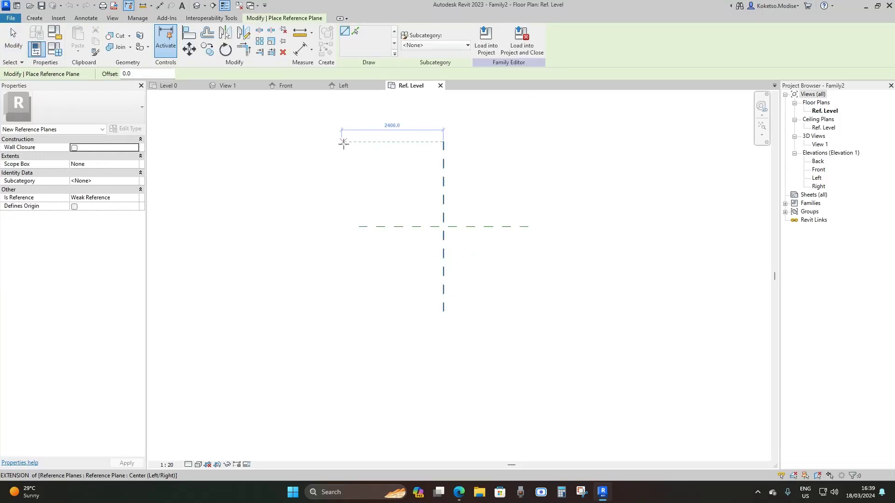
{"action": "left_click", "coordinate": [341, 311]}
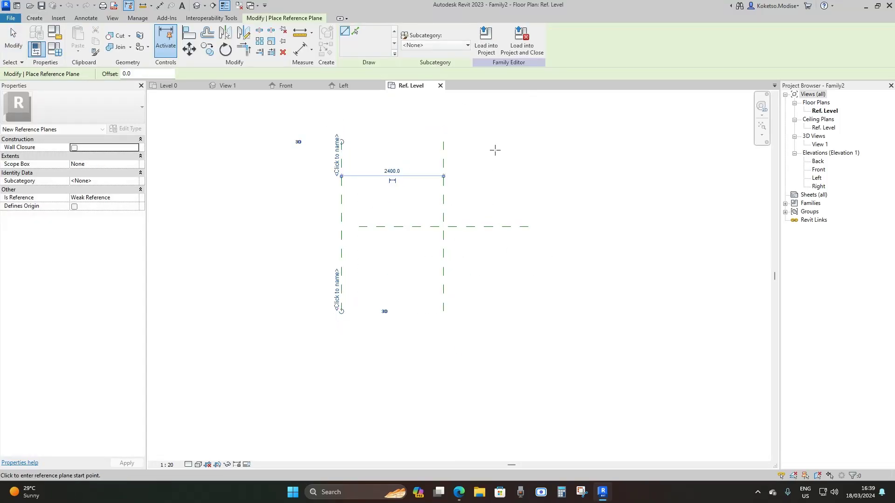
{"action": "left_click", "coordinate": [529, 137]}
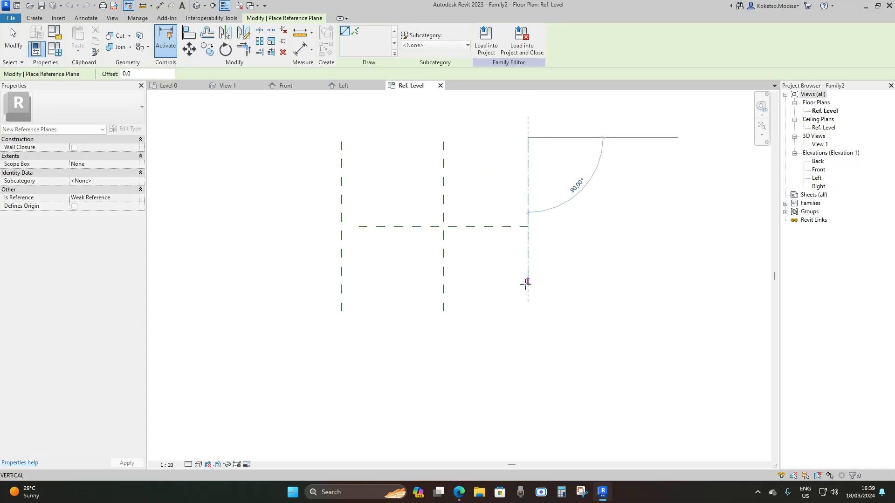
{"action": "left_click", "coordinate": [528, 312]}
{"action": "key", "text": "Escape"}
{"action": "key", "text": "Escape"}
Step: Set the right reference plane's distance from the centre plane to 7500
{"action": "scroll", "coordinate": [455, 174], "scroll_direction": "up", "scroll_amount": 2}
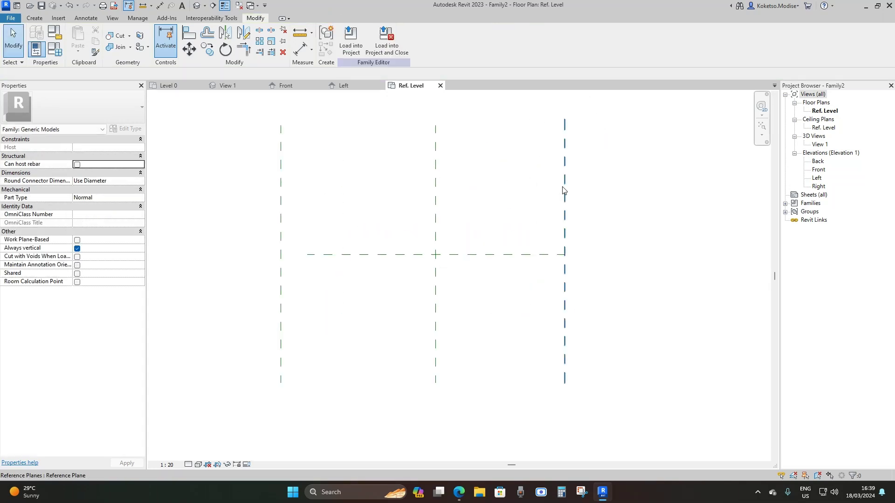
{"action": "left_click", "coordinate": [566, 190]}
{"action": "left_click", "coordinate": [499, 169]}
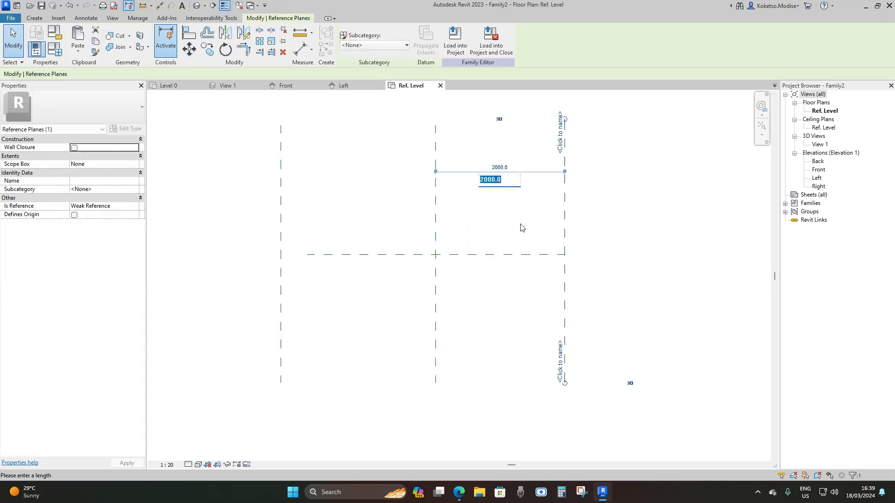
{"action": "type", "text": "7500"}
{"action": "key", "text": "Return"}
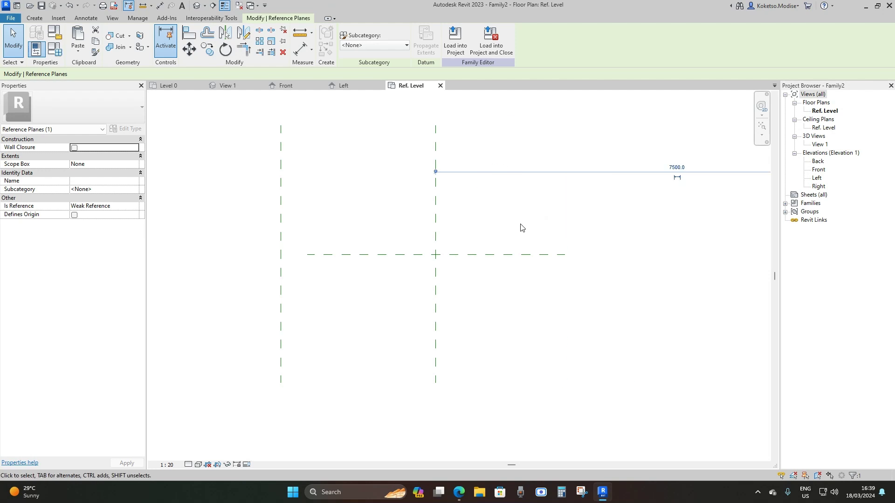
{"action": "scroll", "coordinate": [370, 150], "scroll_direction": "down", "scroll_amount": 2}
{"action": "scroll", "coordinate": [366, 150], "scroll_direction": "down", "scroll_amount": 1}
{"action": "key", "text": "Escape"}
Step: Set the left reference plane's distance from the centre plane to 7500
{"action": "left_click", "coordinate": [311, 173]}
{"action": "left_click", "coordinate": [339, 146]}
{"action": "type", "text": "7500"}
{"action": "key", "text": "Return"}
{"action": "key", "text": "Escape"}
Step: Lengthen the three vertical reference planes at both ends so they extend further above and below the horizontal plane
{"action": "scroll", "coordinate": [410, 195], "scroll_direction": "down", "scroll_amount": 2}
{"action": "left_click", "coordinate": [419, 248]}
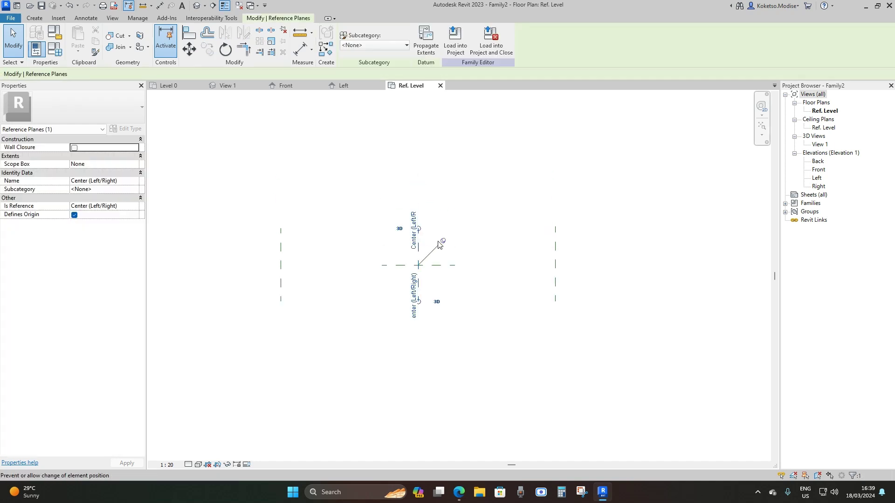
{"action": "left_click_drag", "start_coordinate": [418, 231], "coordinate": [419, 173]}
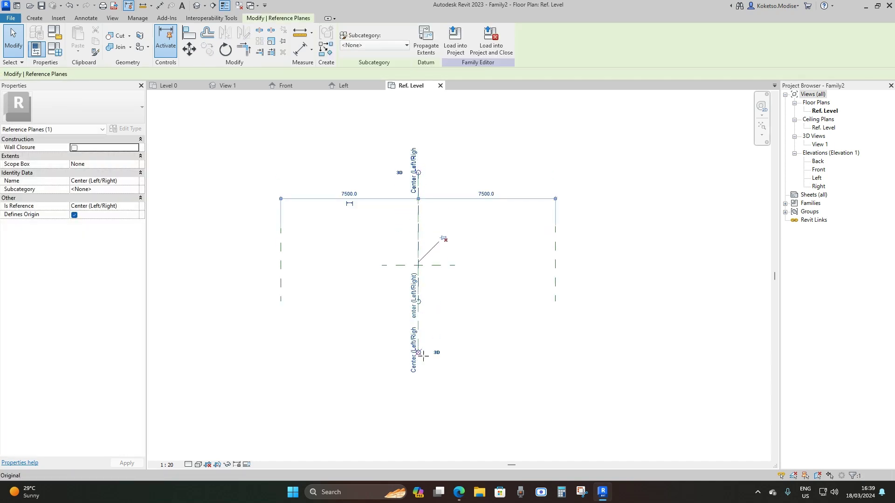
{"action": "left_click", "coordinate": [555, 227]}
{"action": "left_click_drag", "start_coordinate": [558, 225], "coordinate": [556, 172]}
{"action": "left_click_drag", "start_coordinate": [555, 301], "coordinate": [564, 364]}
{"action": "left_click", "coordinate": [281, 301]}
{"action": "left_click_drag", "start_coordinate": [281, 301], "coordinate": [281, 362]}
{"action": "left_click_drag", "start_coordinate": [283, 227], "coordinate": [281, 173]}
{"action": "key", "text": "Escape"}
Step: Extend the horizontal centre reference plane at both ends past the two outer vertical planes
{"action": "left_click", "coordinate": [436, 266]}
{"action": "left_click_drag", "start_coordinate": [455, 265], "coordinate": [644, 265]}
{"action": "left_click_drag", "start_coordinate": [382, 266], "coordinate": [249, 266]}
{"action": "key", "text": "Escape"}
{"action": "scroll", "coordinate": [419, 286], "scroll_direction": "up", "scroll_amount": 2}
{"action": "scroll", "coordinate": [512, 273], "scroll_direction": "down", "scroll_amount": 1}
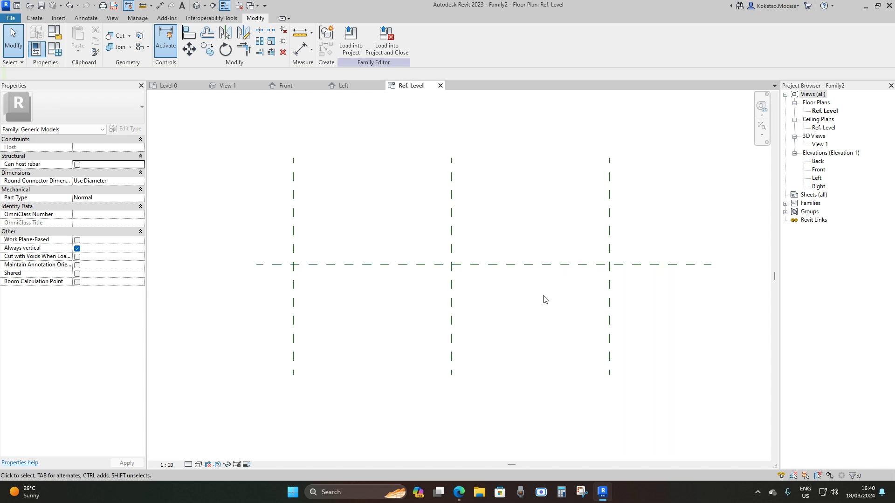
Step: Start a solid extrusion and sketch a rectangle 15000 wide and about 5928 deep between the outer reference planes
{"action": "left_click", "coordinate": [44, 19]}
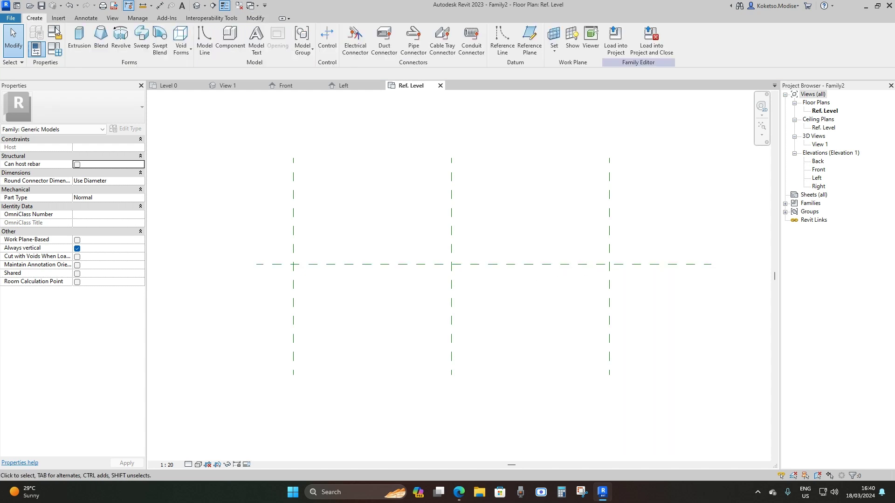
{"action": "left_click", "coordinate": [79, 41]}
{"action": "left_click", "coordinate": [376, 31]}
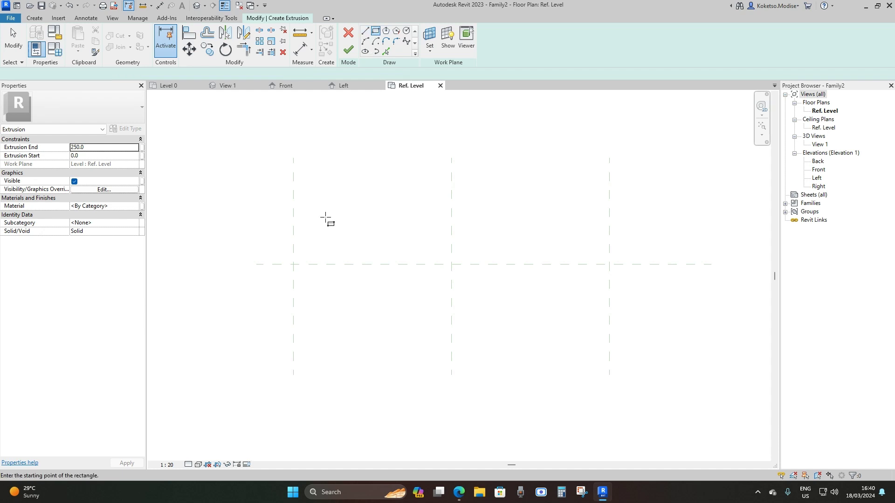
{"action": "left_click", "coordinate": [293, 206]}
{"action": "left_click", "coordinate": [609, 333]}
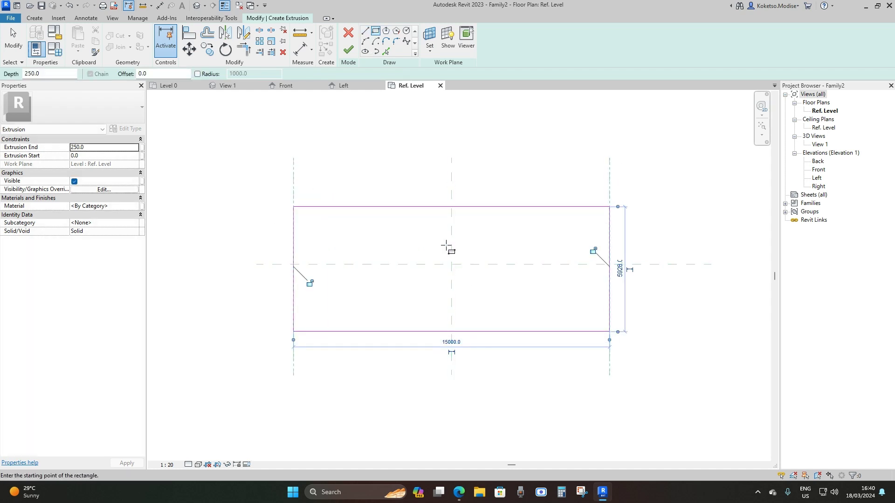
{"action": "key", "text": "Escape"}
Step: Set the rectangle's upper edge to 2600 from the horizontal centre plane
{"action": "left_click", "coordinate": [402, 206]}
{"action": "left_click_drag", "start_coordinate": [618, 332], "coordinate": [564, 265]}
{"action": "left_click", "coordinate": [624, 236]}
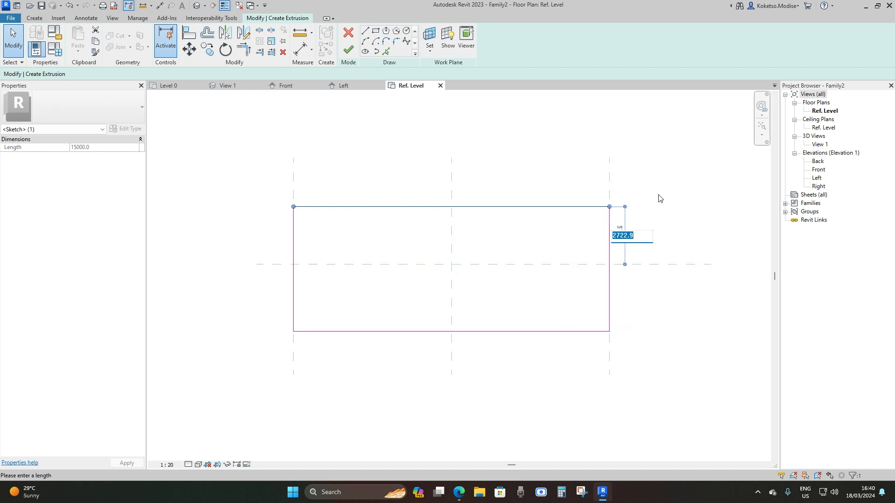
{"action": "key", "text": "Return"}
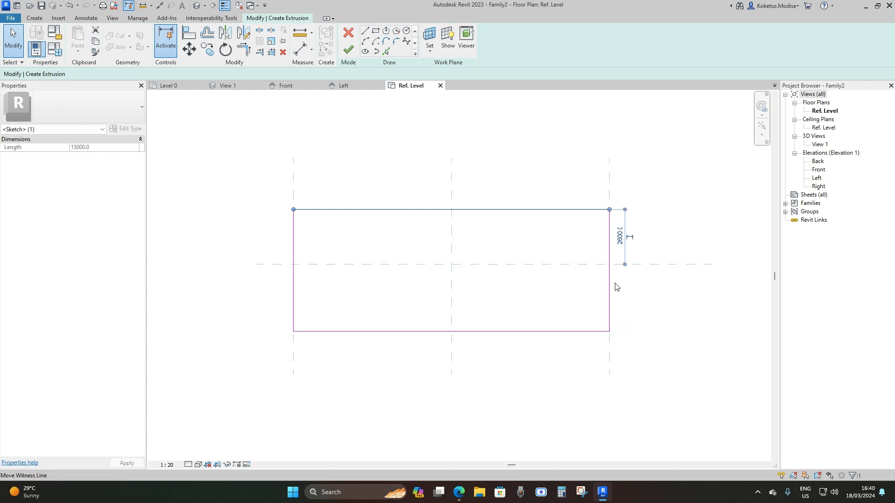
Step: Set the rectangle's lower edge to 2600 from the horizontal centre plane and finish the extrusion
{"action": "left_click", "coordinate": [574, 332]}
{"action": "left_click_drag", "start_coordinate": [285, 209], "coordinate": [310, 277]}
{"action": "left_click", "coordinate": [274, 298]}
{"action": "type", "text": "2600"}
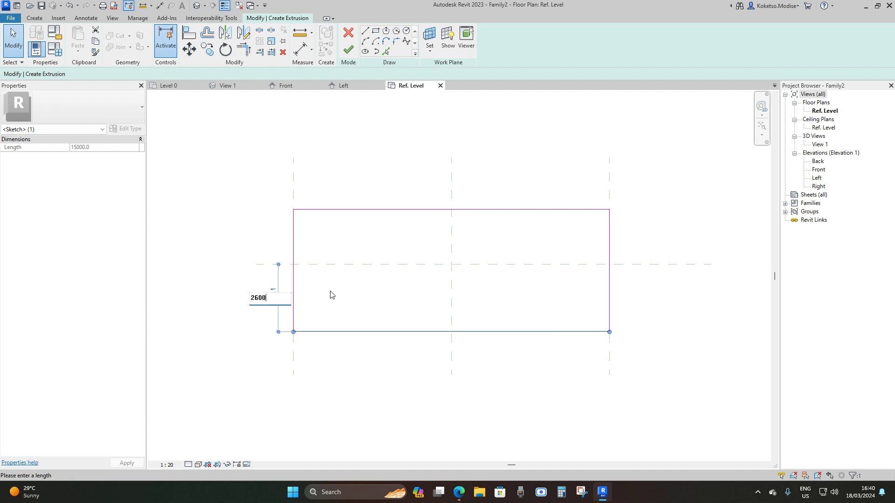
{"action": "key", "text": "Return"}
{"action": "left_click", "coordinate": [486, 259]}
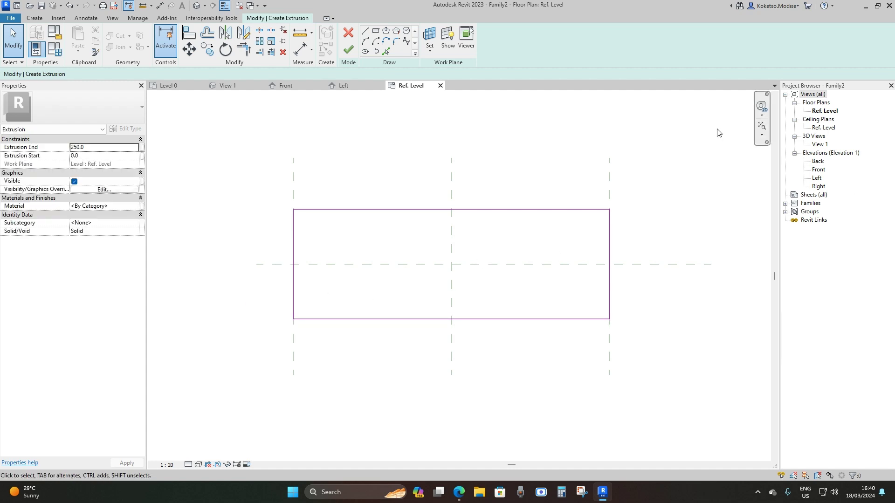
{"action": "left_click", "coordinate": [348, 50]}
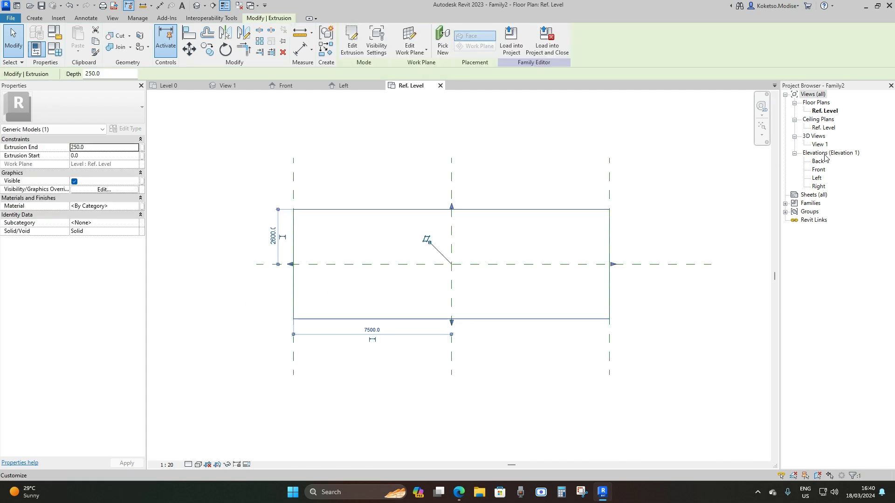
Step: In the Left elevation, set the height of the extruded block to 1000
{"action": "double_click", "coordinate": [820, 169]}
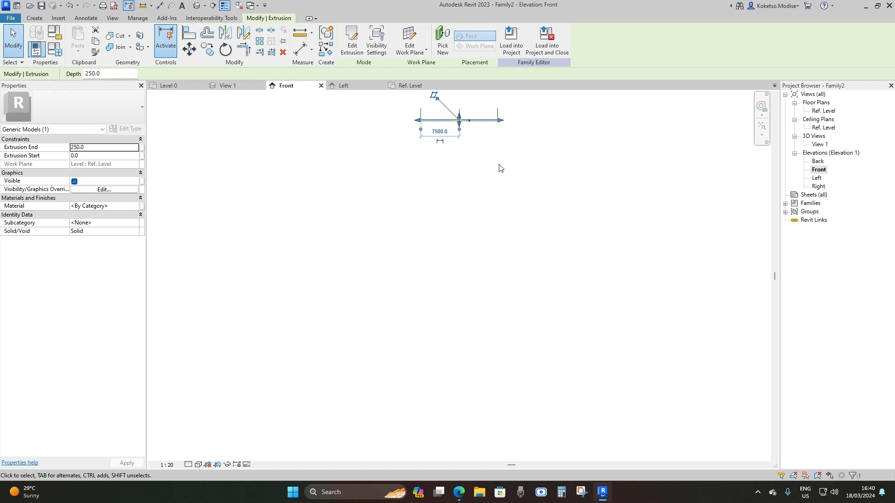
{"action": "double_click", "coordinate": [817, 178]}
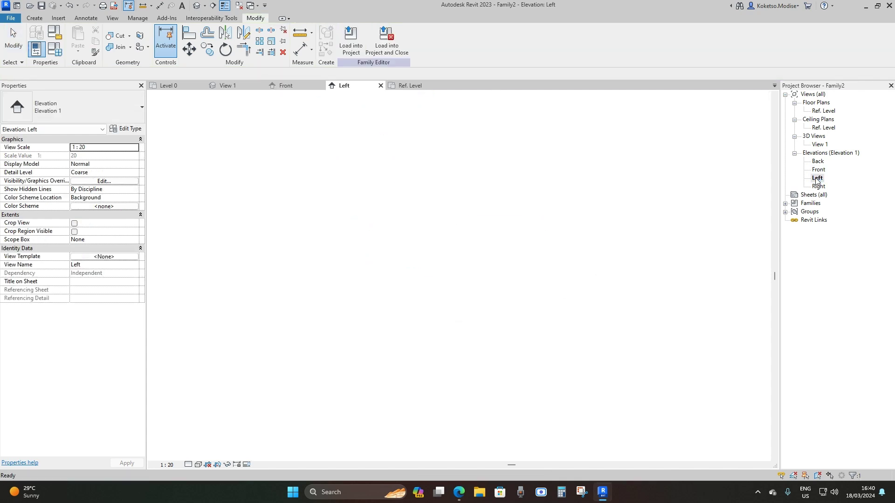
{"action": "scroll", "coordinate": [429, 240], "scroll_direction": "up", "scroll_amount": 5}
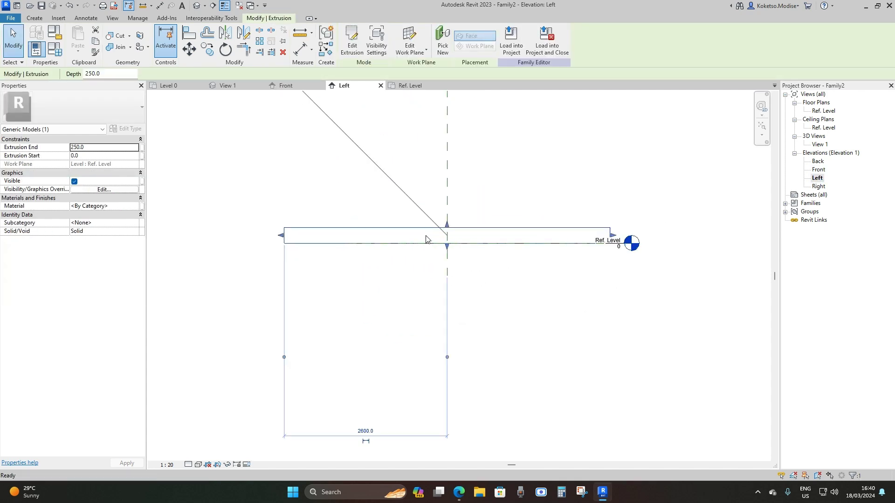
{"action": "key", "text": "Escape"}
{"action": "scroll", "coordinate": [443, 260], "scroll_direction": "up", "scroll_amount": 2}
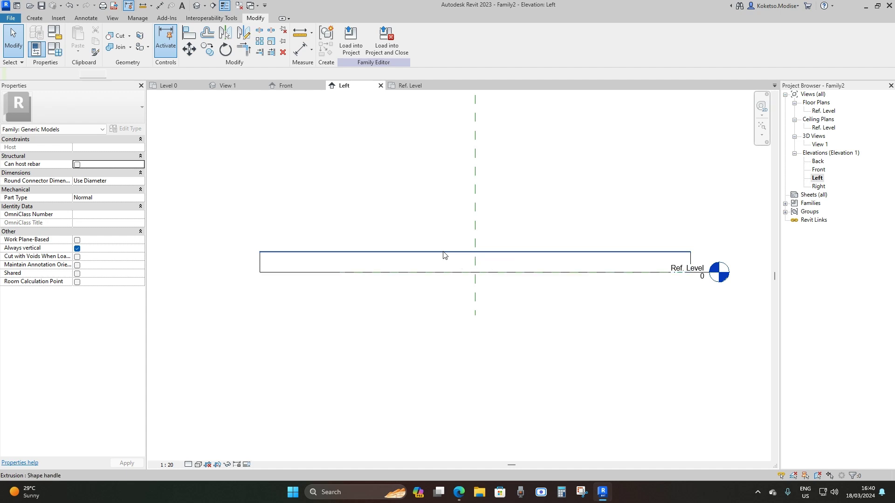
{"action": "left_click", "coordinate": [444, 255]}
{"action": "scroll", "coordinate": [652, 243], "scroll_direction": "up", "scroll_amount": 1}
{"action": "left_click", "coordinate": [686, 254]}
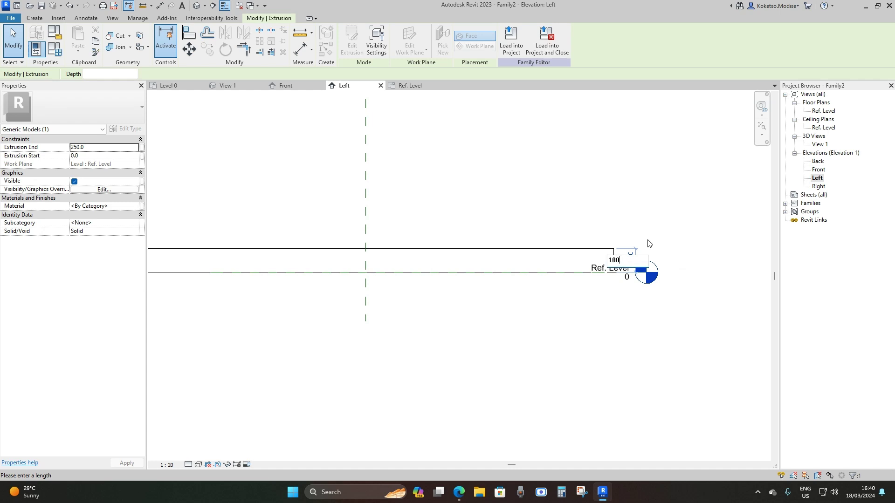
{"action": "key", "text": "Return"}
{"action": "scroll", "coordinate": [670, 254], "scroll_direction": "down", "scroll_amount": 1}
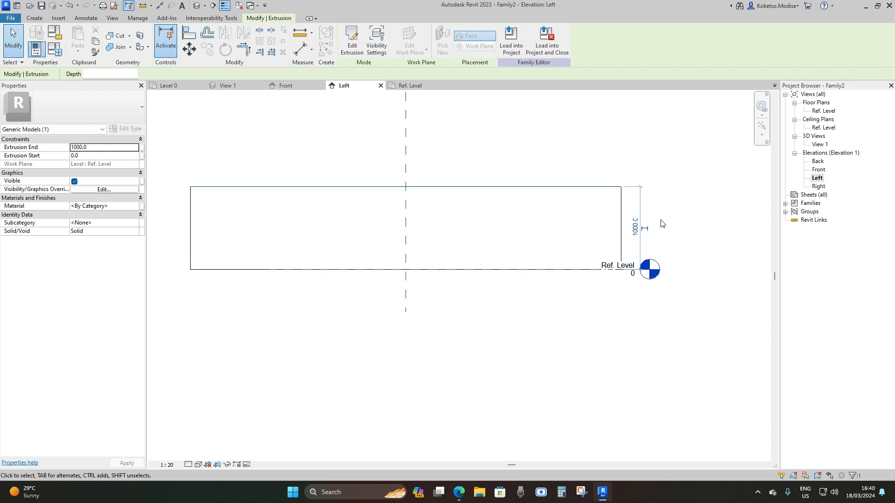
{"action": "scroll", "coordinate": [662, 224], "scroll_direction": "down", "scroll_amount": 3}
{"action": "left_click", "coordinate": [539, 202]}
{"action": "left_click", "coordinate": [446, 176]}
Step: In the Ref. Level plan, start another extrusion and sketch a 15000 by 2600 rectangle over the upper half of the block
{"action": "left_click", "coordinate": [410, 86]}
{"action": "scroll", "coordinate": [461, 243], "scroll_direction": "up", "scroll_amount": 1}
{"action": "middle_click_drag", "start_coordinate": [489, 274], "coordinate": [508, 290]}
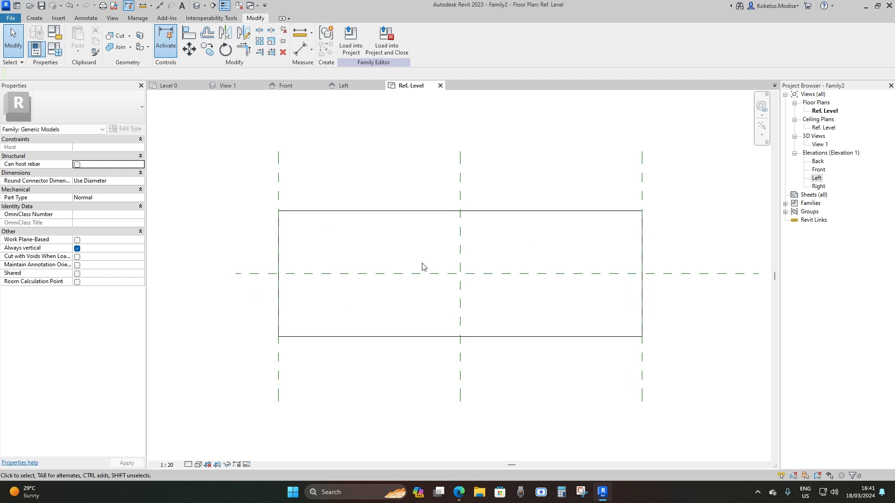
{"action": "middle_click_drag", "start_coordinate": [482, 252], "coordinate": [475, 257]}
{"action": "left_click", "coordinate": [35, 18]}
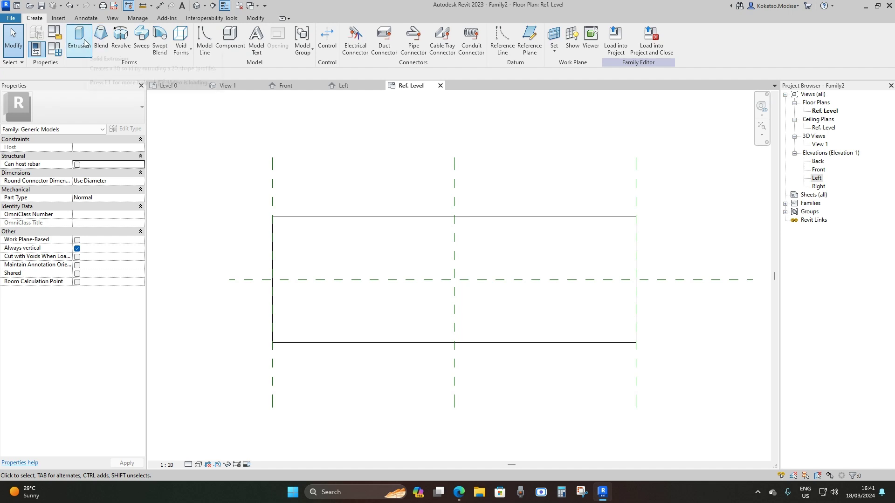
{"action": "left_click", "coordinate": [79, 38]}
{"action": "left_click", "coordinate": [377, 34]}
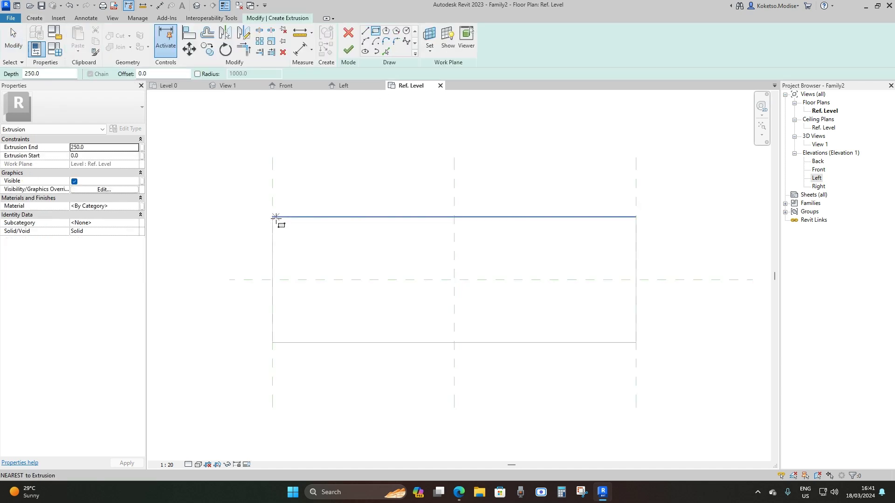
{"action": "left_click", "coordinate": [273, 217]}
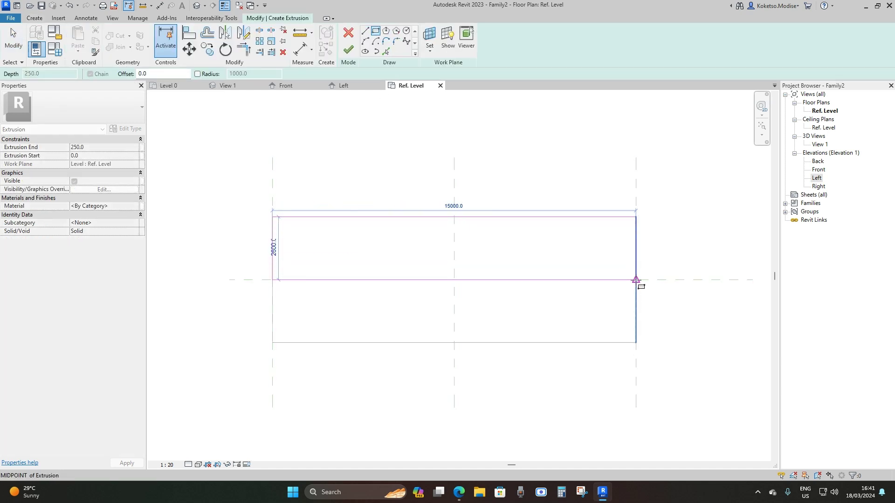
{"action": "left_click", "coordinate": [636, 280]}
{"action": "key", "text": "Escape"}
{"action": "key", "text": "Escape"}
Step: Set the new rectangle's depth to 2200 by moving its lower edge
{"action": "left_click", "coordinate": [329, 277]}
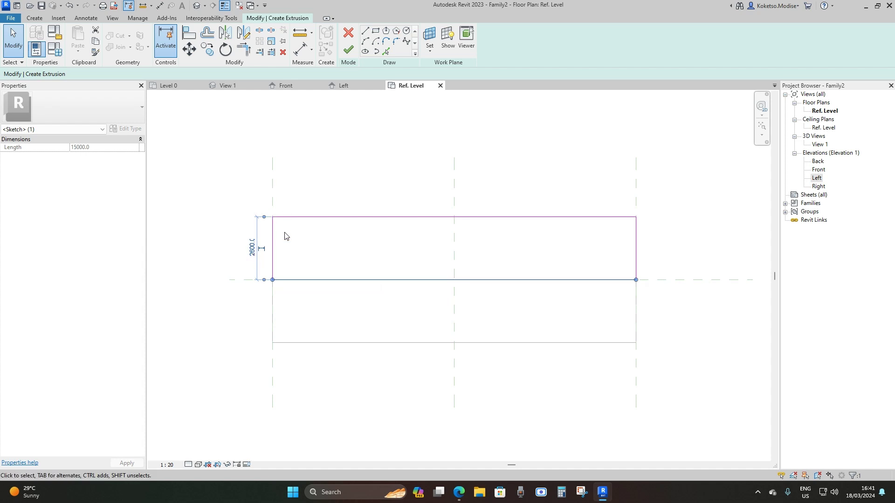
{"action": "left_click", "coordinate": [253, 255]}
{"action": "type", "text": "2200"}
{"action": "key", "text": "Return"}
{"action": "left_click", "coordinate": [389, 246]}
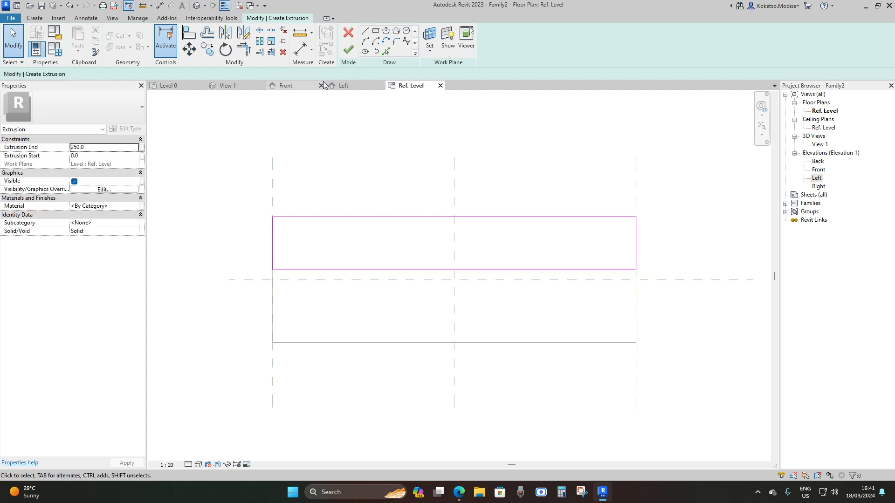
Step: Finish the second extrusion and, in the Left elevation, try to move it vertically from its base with the Move tool
{"action": "left_click", "coordinate": [348, 51]}
{"action": "left_click", "coordinate": [355, 85]}
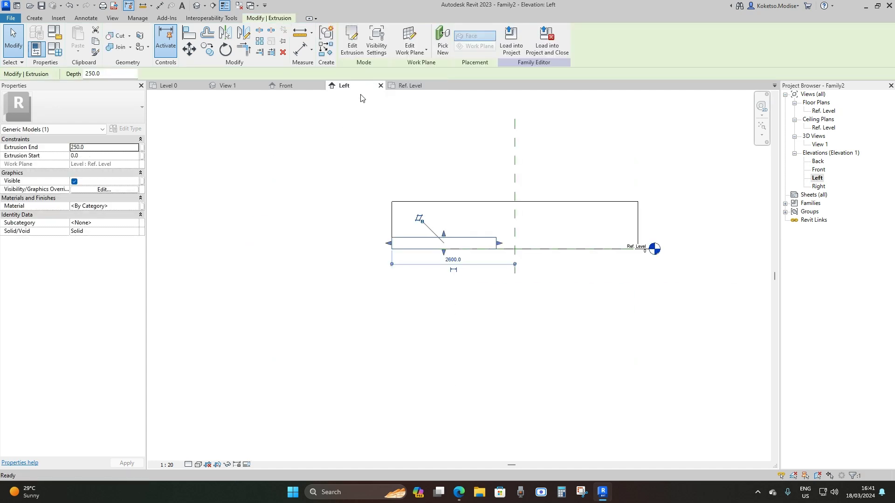
{"action": "scroll", "coordinate": [459, 225], "scroll_direction": "up", "scroll_amount": 2}
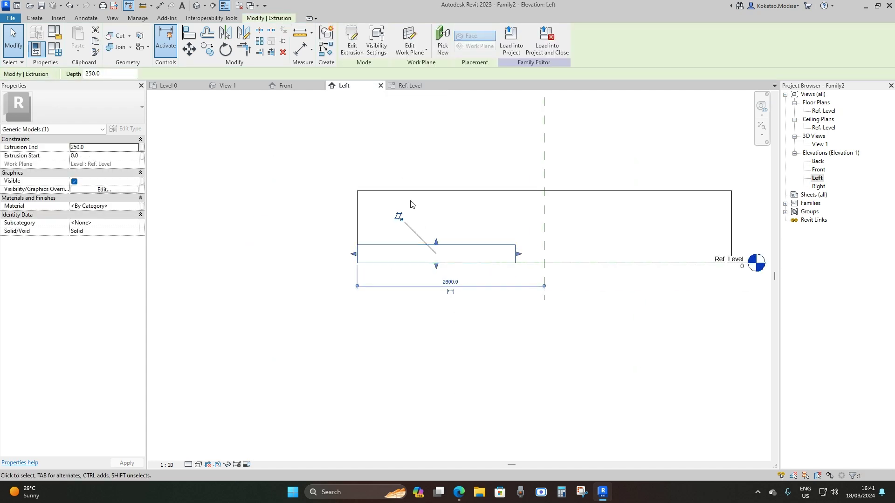
{"action": "left_click", "coordinate": [189, 48]}
{"action": "left_click", "coordinate": [440, 263]}
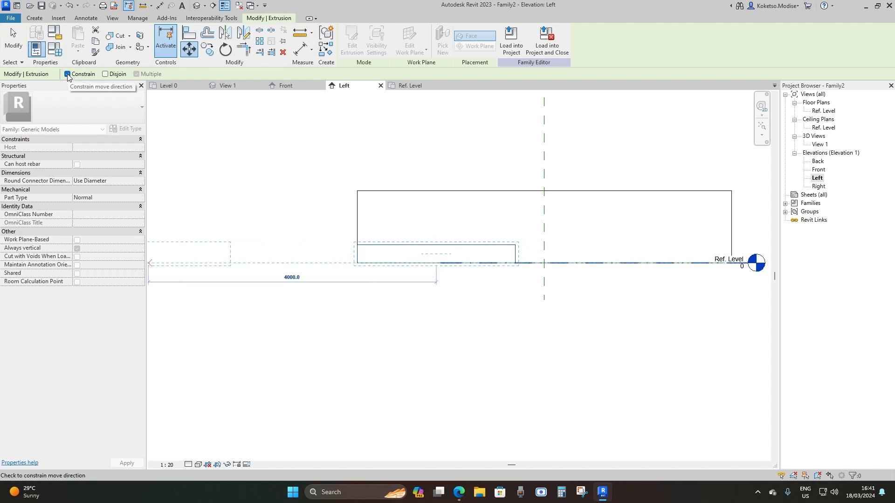
{"action": "left_click", "coordinate": [442, 233]}
Step: Stretch the second extrusion so it starts on the base block's top at 1000 and ends at about 2000
{"action": "left_click_drag", "start_coordinate": [436, 243], "coordinate": [436, 116]}
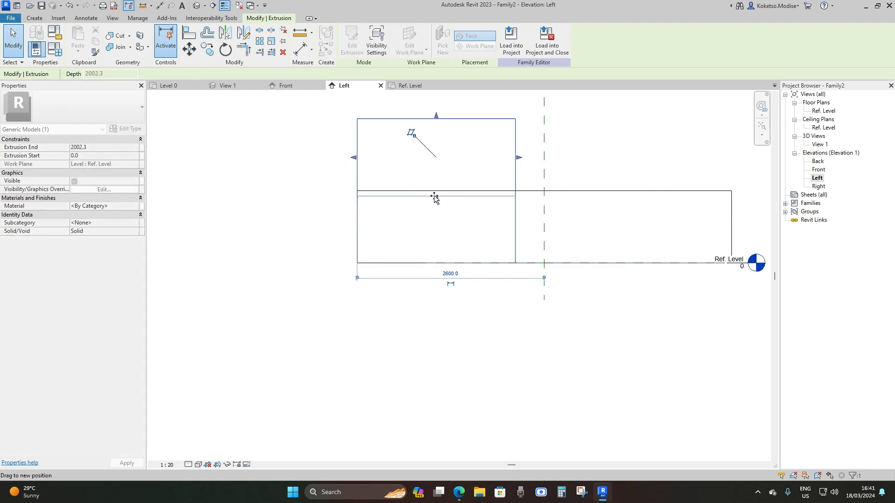
{"action": "left_click", "coordinate": [474, 256]}
{"action": "scroll", "coordinate": [440, 168], "scroll_direction": "up", "scroll_amount": 4}
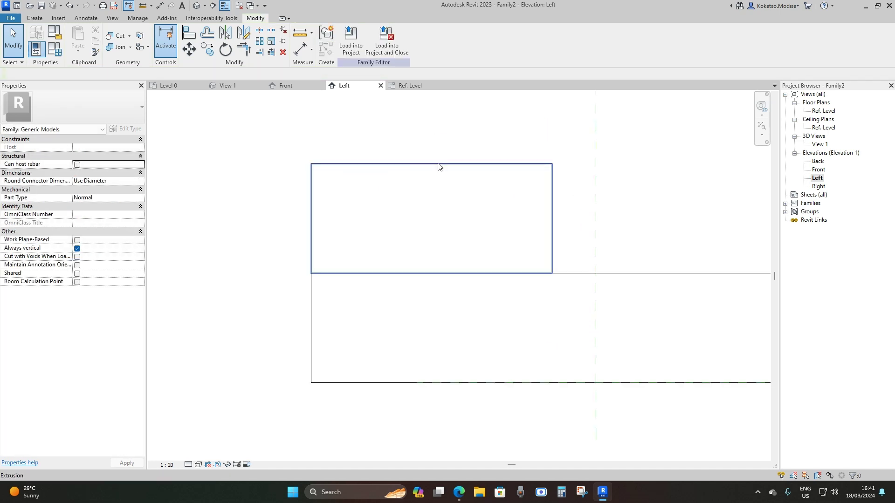
Step: Increase the upper block's height above the base block by editing its temporary height dimension
{"action": "left_click", "coordinate": [438, 165]}
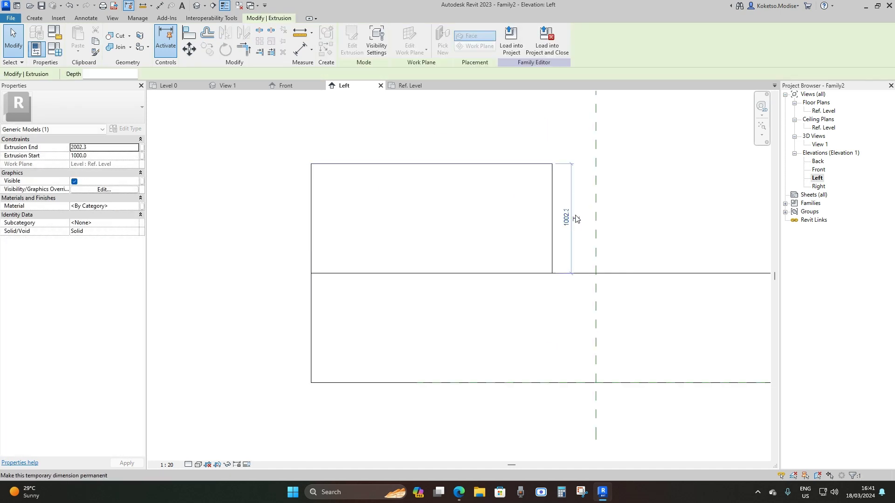
{"action": "left_click", "coordinate": [568, 216]}
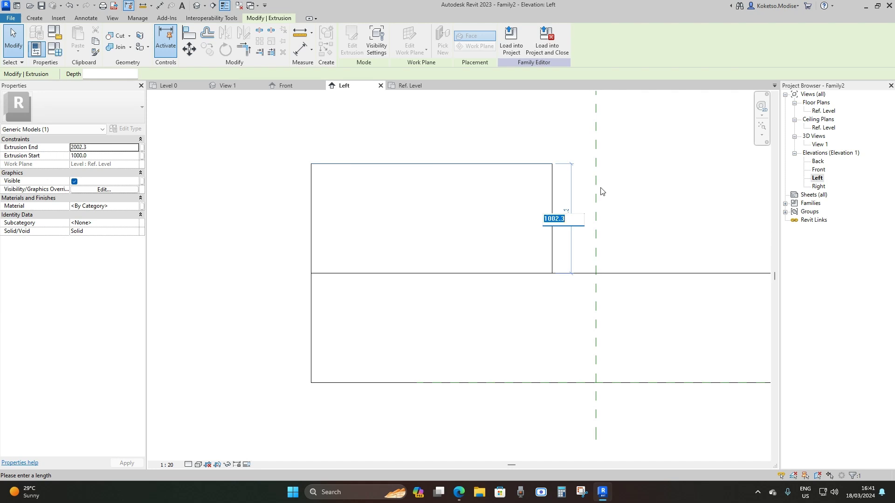
{"action": "key", "text": "Return"}
{"action": "left_click", "coordinate": [572, 217]}
{"action": "scroll", "coordinate": [513, 237], "scroll_direction": "down", "scroll_amount": 3}
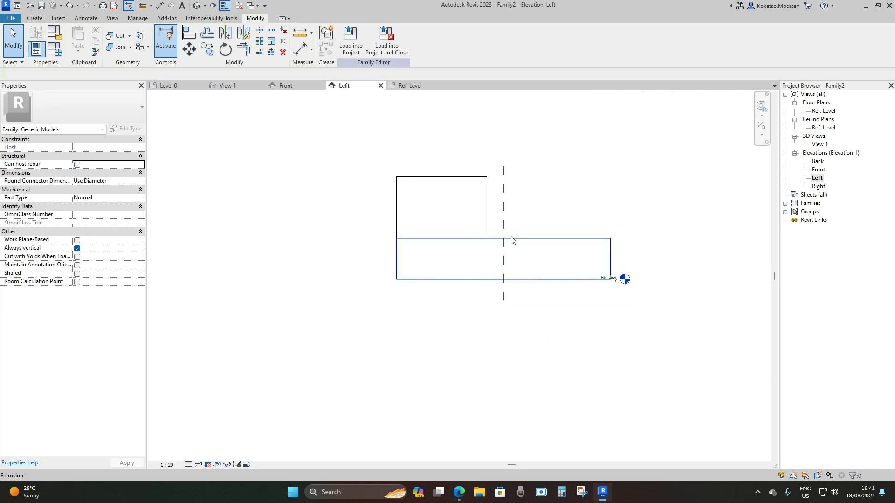
Step: Start a new extrusion in the Left elevation and sketch a vertical line about 2987 long up from the upper block's inner bottom corner
{"action": "middle_click_drag", "start_coordinate": [534, 222], "coordinate": [532, 225]}
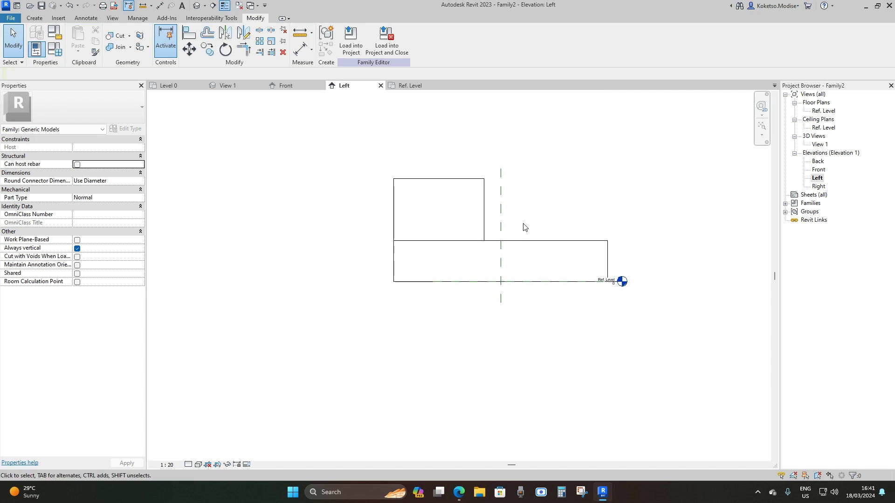
{"action": "scroll", "coordinate": [485, 135], "scroll_direction": "up", "scroll_amount": 1}
{"action": "middle_click_drag", "start_coordinate": [485, 136], "coordinate": [483, 340]}
{"action": "scroll", "coordinate": [483, 340], "scroll_direction": "down", "scroll_amount": 2}
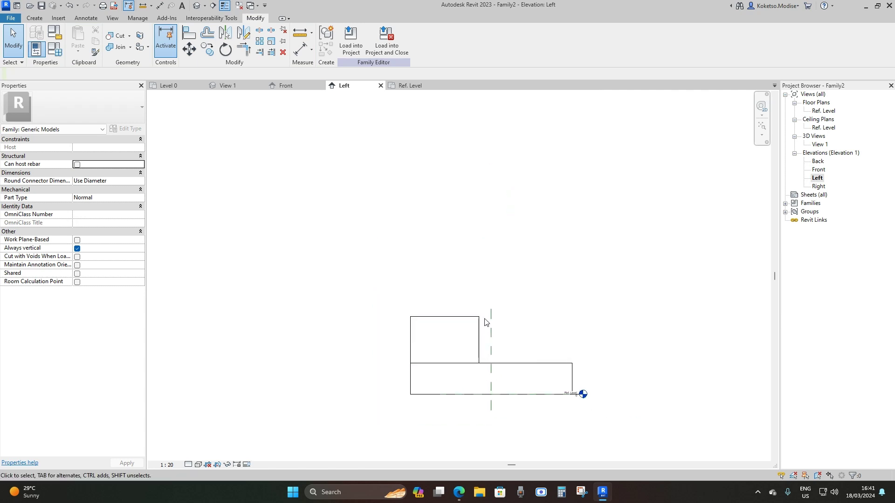
{"action": "scroll", "coordinate": [508, 386], "scroll_direction": "up", "scroll_amount": 2}
{"action": "middle_click_drag", "start_coordinate": [494, 374], "coordinate": [450, 334]}
{"action": "scroll", "coordinate": [447, 330], "scroll_direction": "down", "scroll_amount": 1}
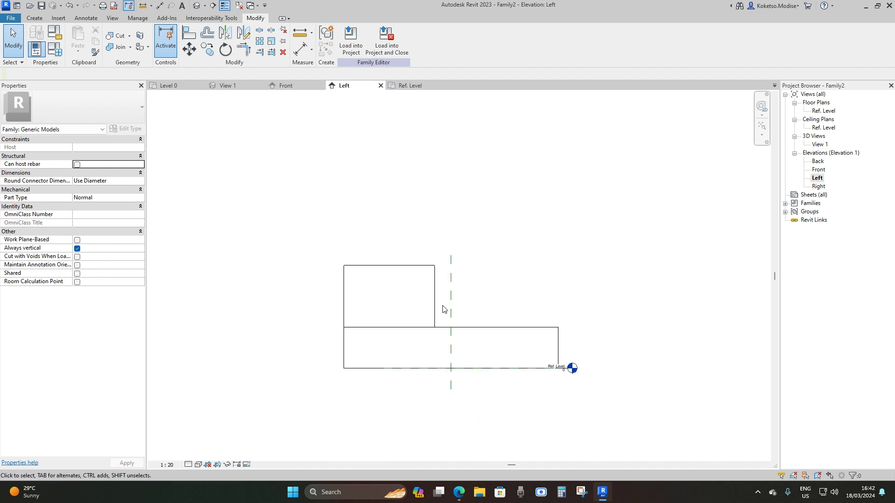
{"action": "scroll", "coordinate": [446, 312], "scroll_direction": "up", "scroll_amount": 1}
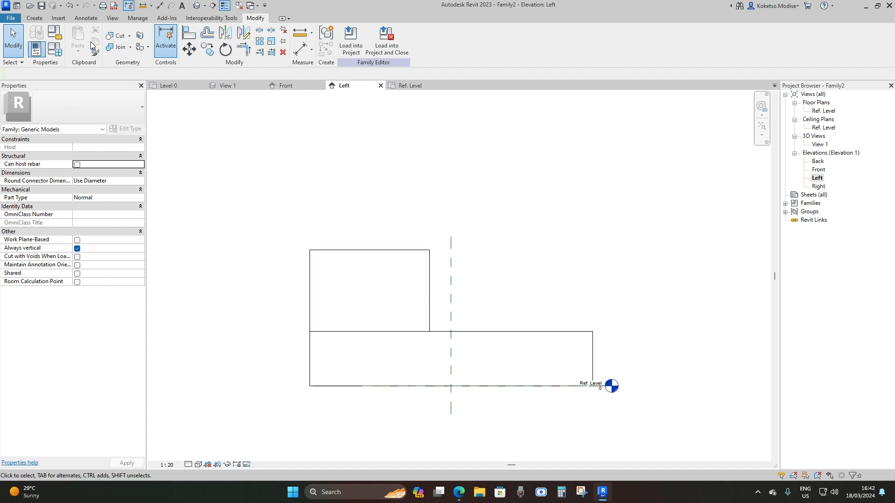
{"action": "left_click", "coordinate": [34, 18]}
{"action": "left_click", "coordinate": [79, 40]}
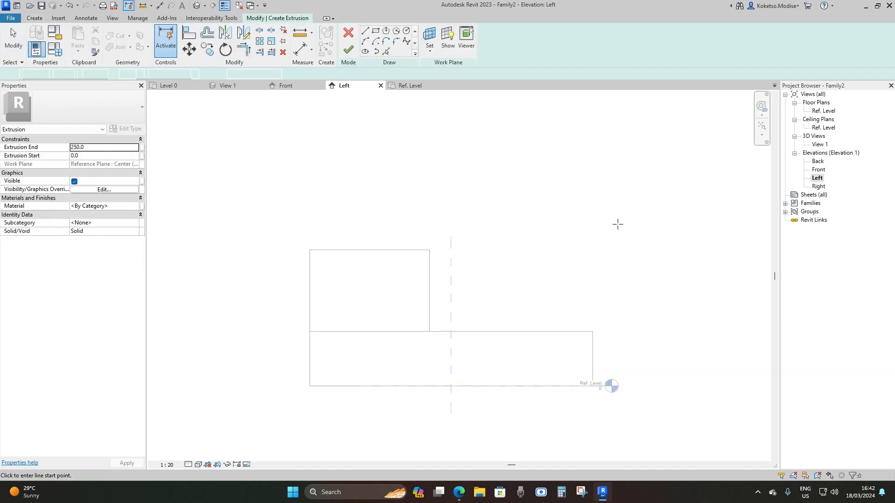
{"action": "left_click", "coordinate": [429, 332]}
{"action": "scroll", "coordinate": [408, 164], "scroll_direction": "down", "scroll_amount": 2}
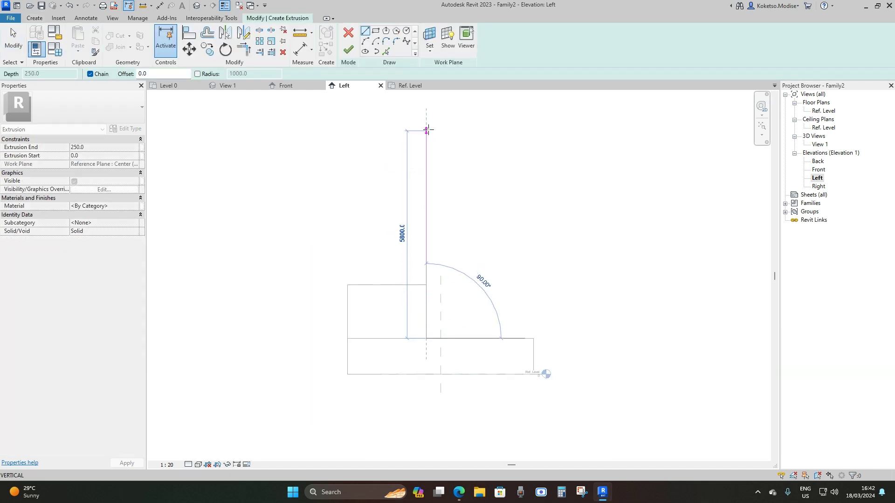
{"action": "type", "text": "30"}
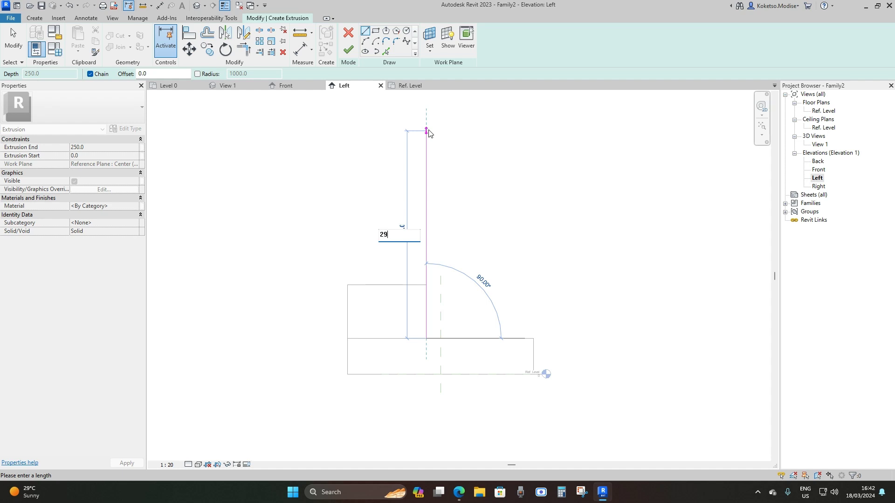
{"action": "left_click", "coordinate": [427, 231]}
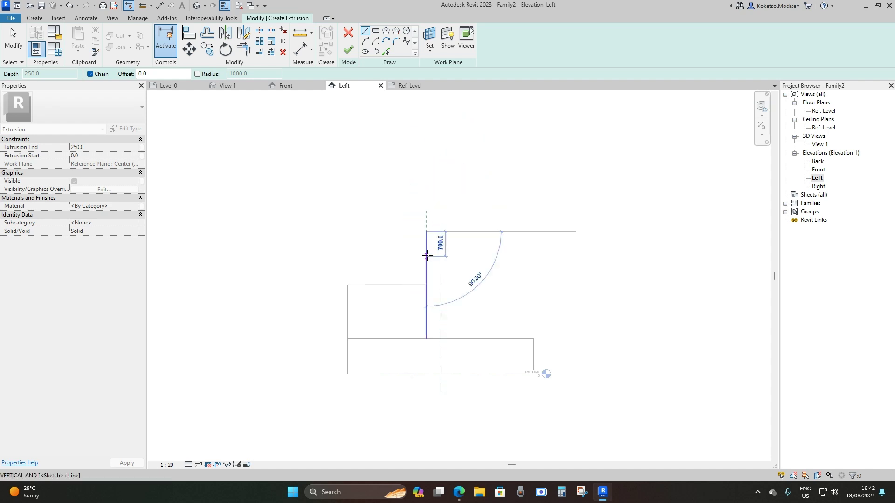
Step: Close the sketch into a 400 wide wall profile ending at the centre reference plane and finish the extrusion
{"action": "left_click", "coordinate": [440, 232]}
{"action": "left_click", "coordinate": [441, 338]}
{"action": "left_click", "coordinate": [426, 338]}
{"action": "key", "text": "Escape"}
{"action": "key", "text": "Escape"}
{"action": "scroll", "coordinate": [432, 267], "scroll_direction": "up", "scroll_amount": 2}
{"action": "scroll", "coordinate": [432, 267], "scroll_direction": "up", "scroll_amount": 1}
{"action": "left_click", "coordinate": [353, 50]}
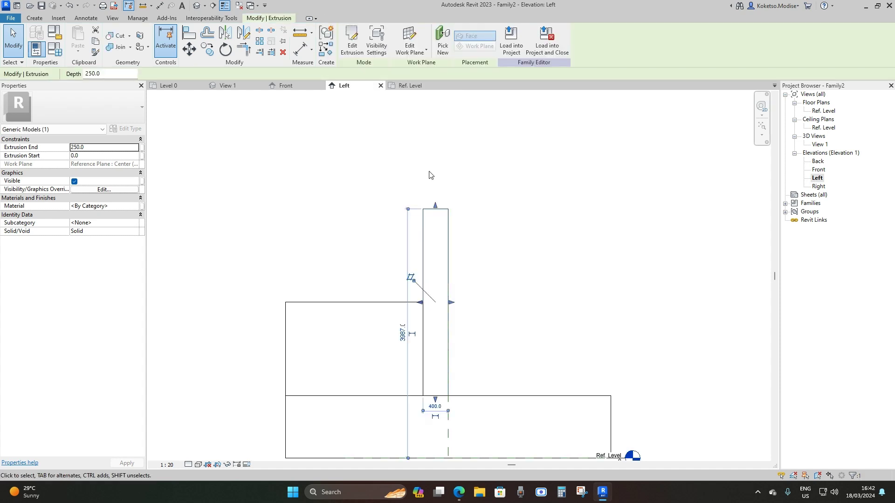
Step: In the Ref. Level plan, stretch both ends of the wall to the outer reference planes, from -7500 to 7500
{"action": "left_click", "coordinate": [400, 90]}
{"action": "left_click_drag", "start_coordinate": [455, 279], "coordinate": [689, 290]}
{"action": "scroll", "coordinate": [689, 290], "scroll_direction": "down", "scroll_amount": 2}
{"action": "left_click_drag", "start_coordinate": [470, 289], "coordinate": [267, 286]}
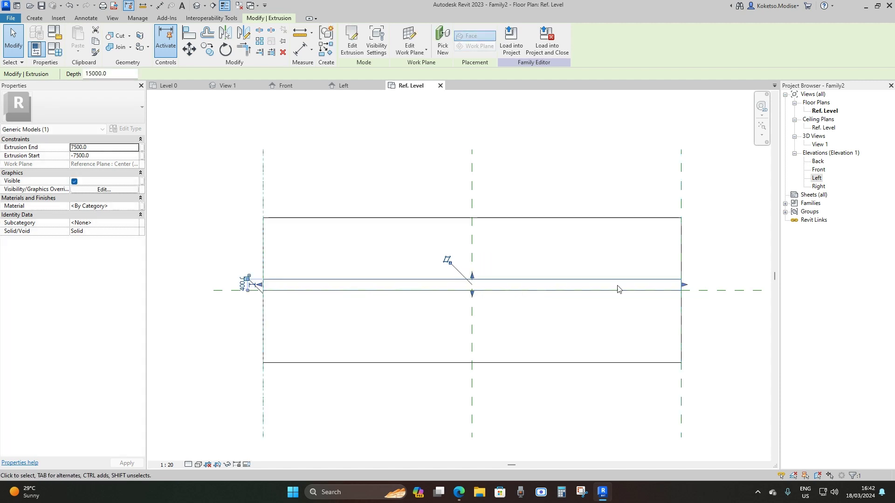
{"action": "left_click", "coordinate": [308, 266]}
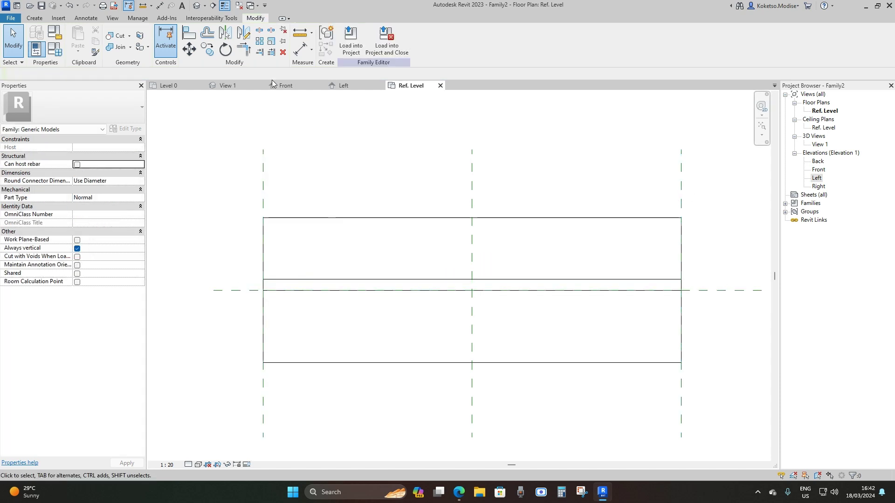
Step: Examine the stacked extrusions from an orbited 3D view and return to the Left elevation
{"action": "left_click", "coordinate": [196, 7]}
{"action": "middle_click_drag", "start_coordinate": [567, 250], "coordinate": [513, 303], "text": "shift"}
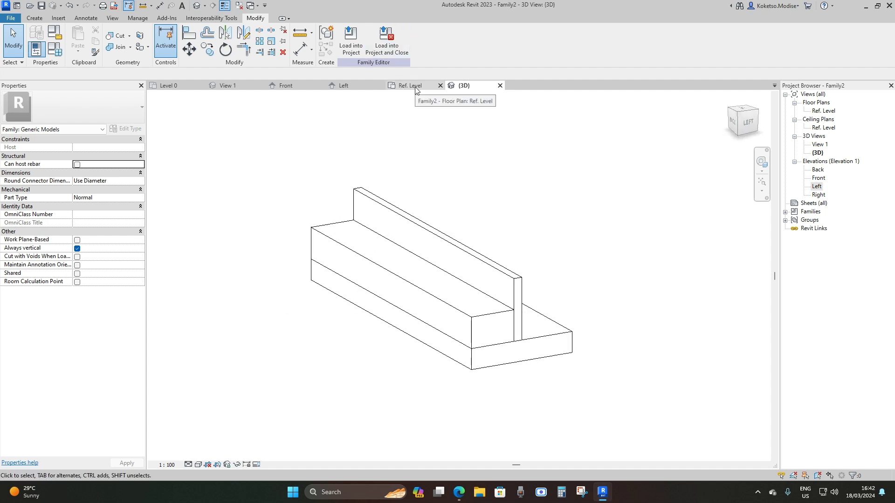
{"action": "left_click", "coordinate": [343, 85]}
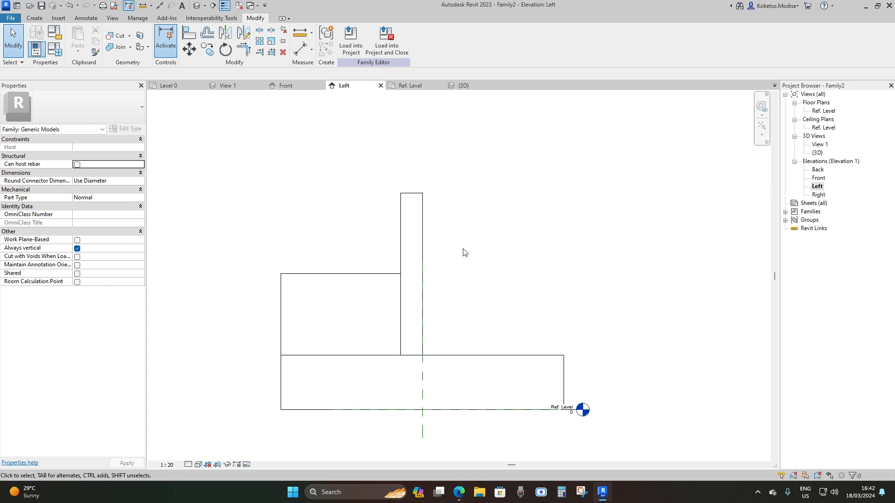
{"action": "middle_click_drag", "start_coordinate": [464, 252], "coordinate": [426, 242]}
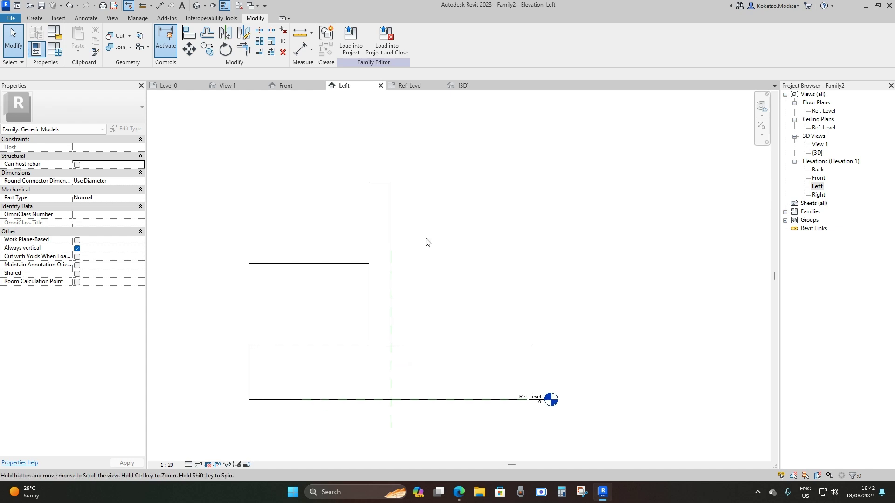
{"action": "left_click", "coordinate": [38, 18]}
{"action": "left_click", "coordinate": [78, 42]}
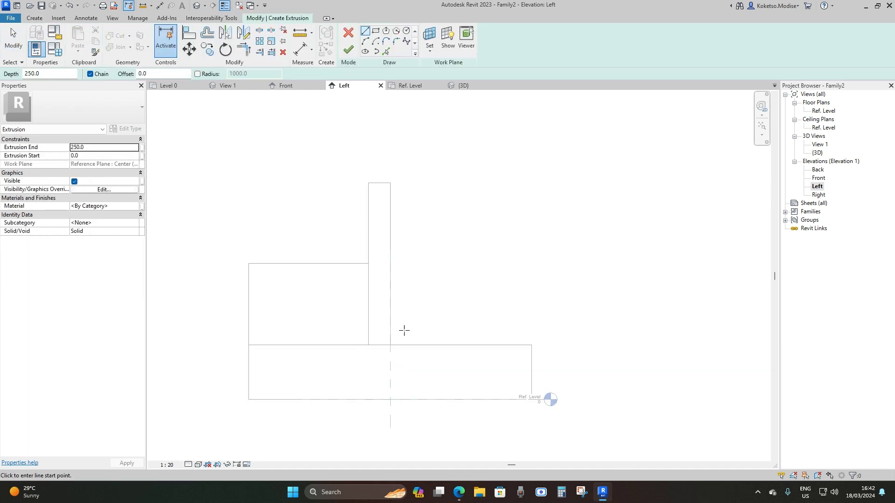
{"action": "left_click", "coordinate": [391, 345]}
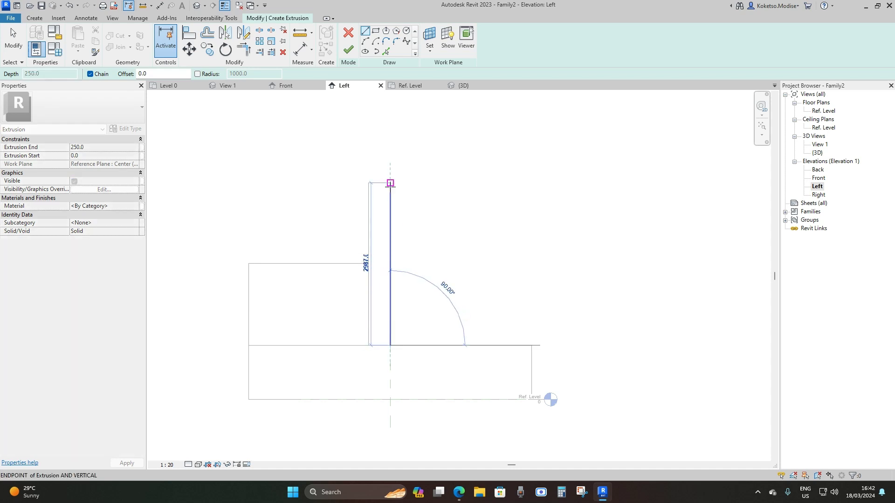
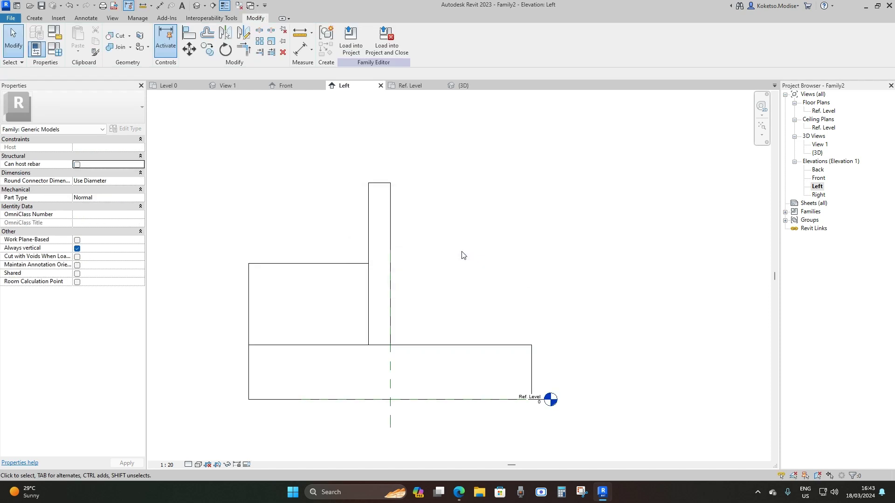
Step: Move the 400 wide wall straight up so its bottom sits level with the top of the upper block
{"action": "left_click", "coordinate": [472, 206]}
{"action": "scroll", "coordinate": [472, 206], "scroll_direction": "down", "scroll_amount": 1}
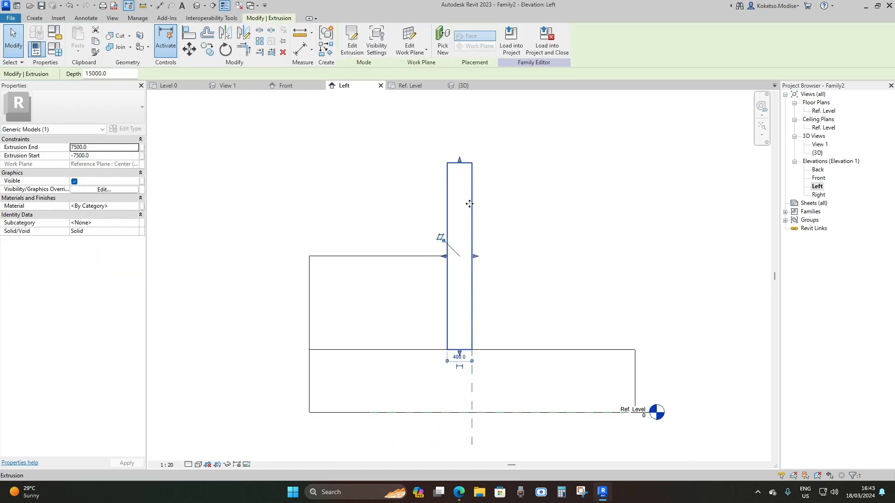
{"action": "left_click", "coordinate": [189, 49]}
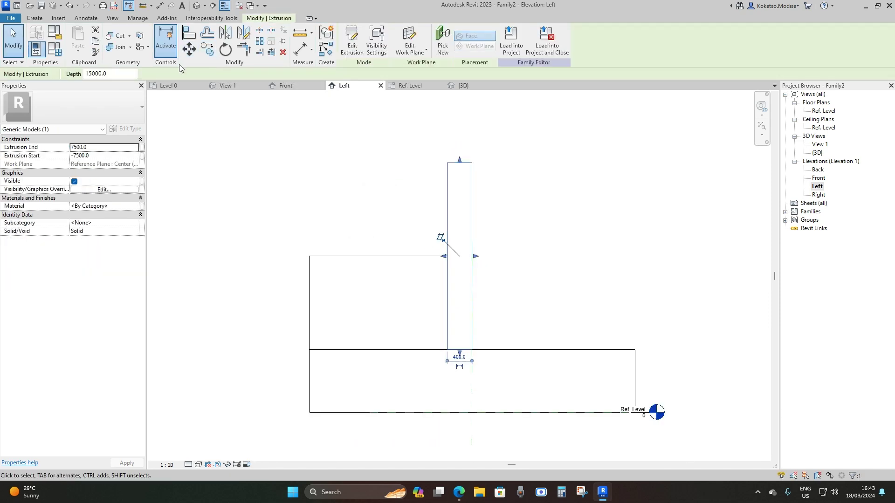
{"action": "left_click", "coordinate": [446, 350]}
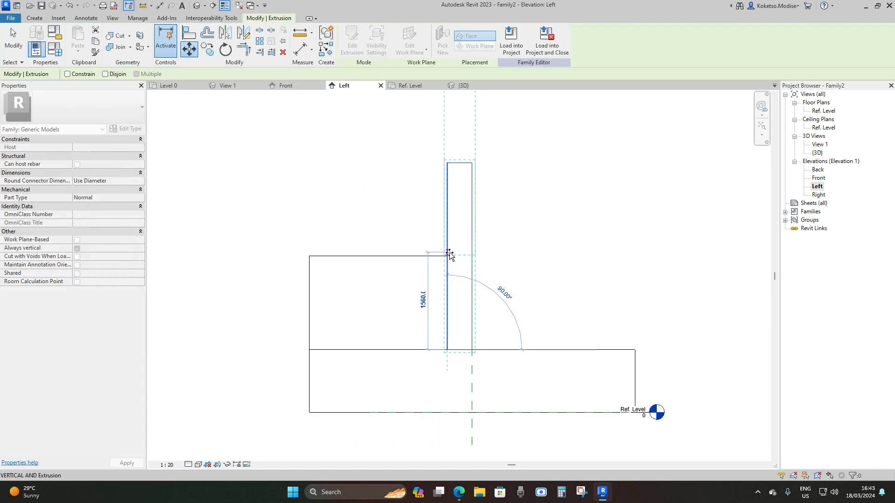
{"action": "left_click", "coordinate": [449, 257]}
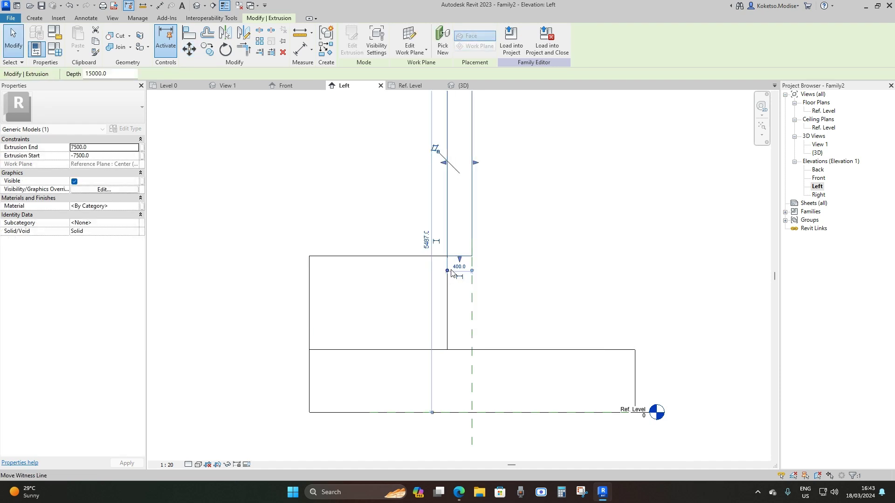
{"action": "middle_click_drag", "start_coordinate": [442, 252], "coordinate": [473, 319]}
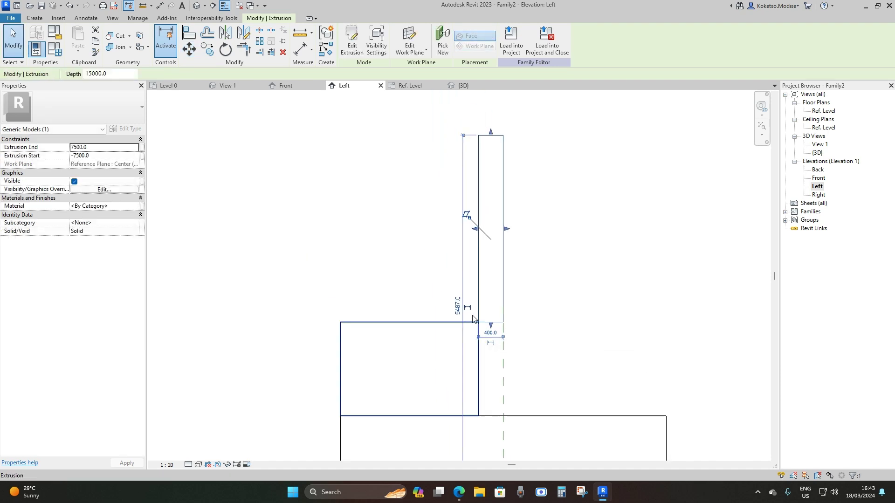
Step: Move the wall horizontally onto the upper block so its inner face is flush with the block's inner side
{"action": "left_click", "coordinate": [189, 49]}
{"action": "scroll", "coordinate": [542, 347], "scroll_direction": "up", "scroll_amount": 3}
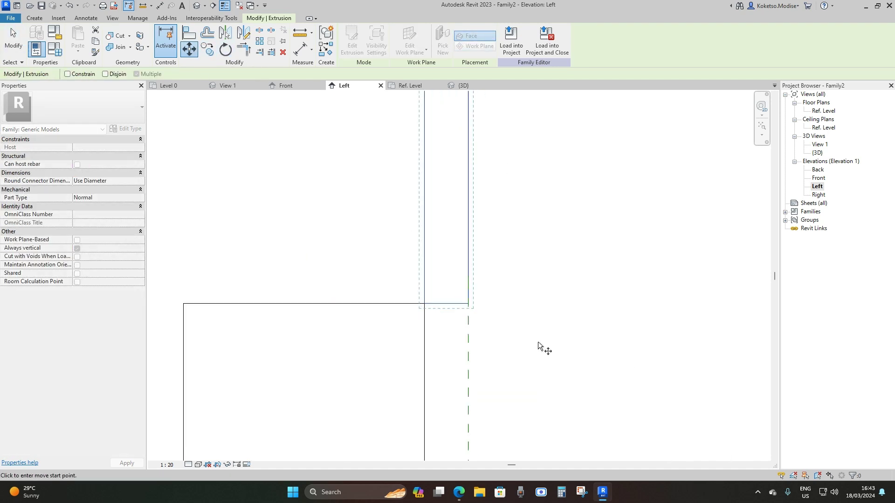
{"action": "left_click", "coordinate": [425, 303]}
{"action": "scroll", "coordinate": [410, 228], "scroll_direction": "down", "scroll_amount": 3}
{"action": "key", "text": "Escape"}
{"action": "scroll", "coordinate": [466, 280], "scroll_direction": "up", "scroll_amount": 1}
{"action": "scroll", "coordinate": [419, 310], "scroll_direction": "down", "scroll_amount": 1}
{"action": "scroll", "coordinate": [426, 298], "scroll_direction": "up", "scroll_amount": 1}
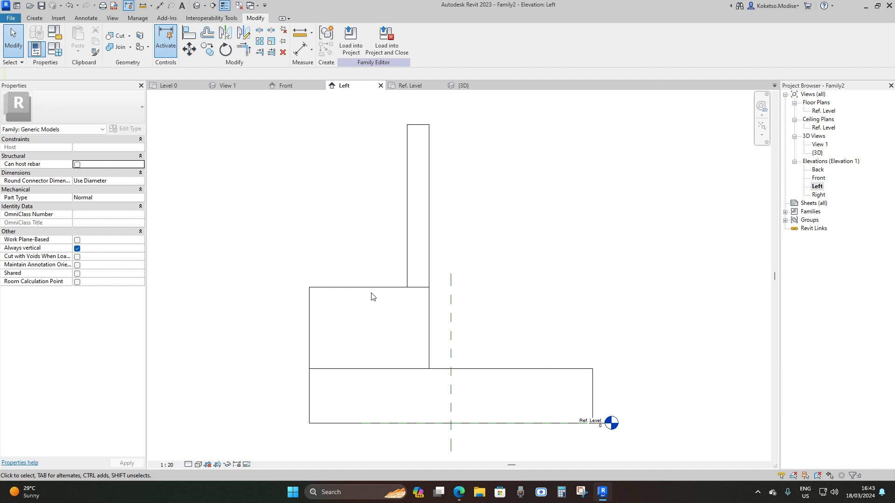
Step: Start a new extrusion and sketch a vertical line along the inner faces of the upper block and wall, up to the wall's top
{"action": "middle_click_drag", "start_coordinate": [373, 297], "coordinate": [361, 301]}
{"action": "left_click", "coordinate": [34, 18]}
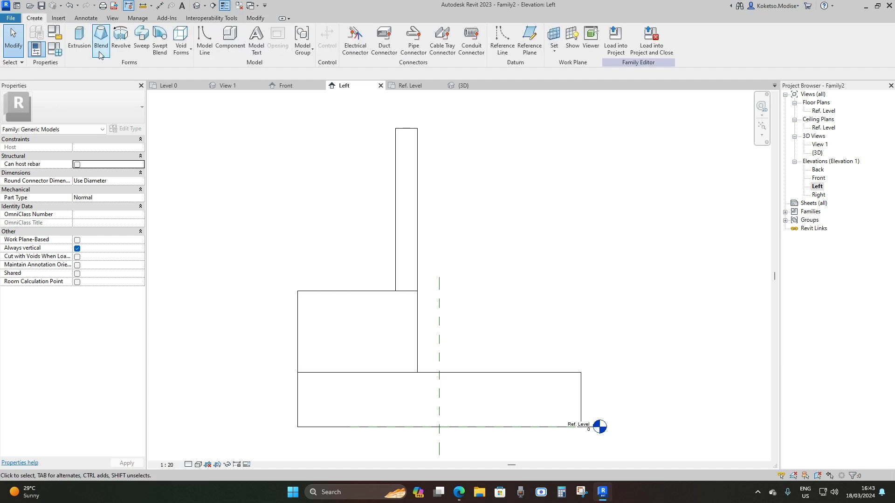
{"action": "left_click", "coordinate": [79, 40]}
{"action": "left_click", "coordinate": [417, 291]}
{"action": "left_click", "coordinate": [417, 371]}
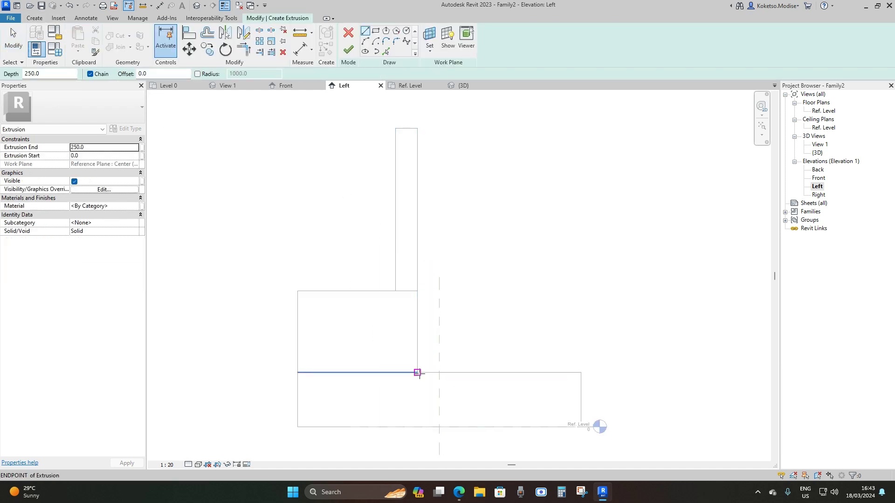
{"action": "left_click", "coordinate": [417, 129]}
{"action": "key", "text": "Escape"}
Step: Sketch a 3000 line along the base block's top to its outer edge, followed by a 2500 vertical line upward
{"action": "left_click", "coordinate": [417, 373]}
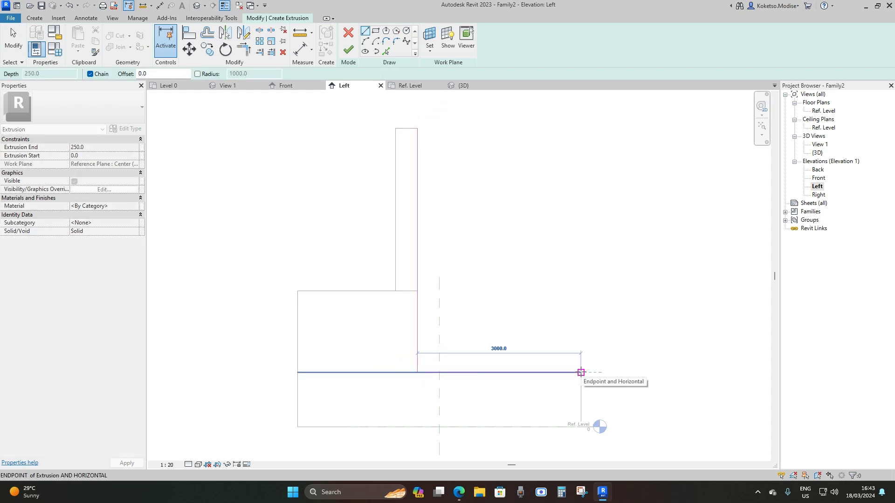
{"action": "left_click", "coordinate": [581, 372]}
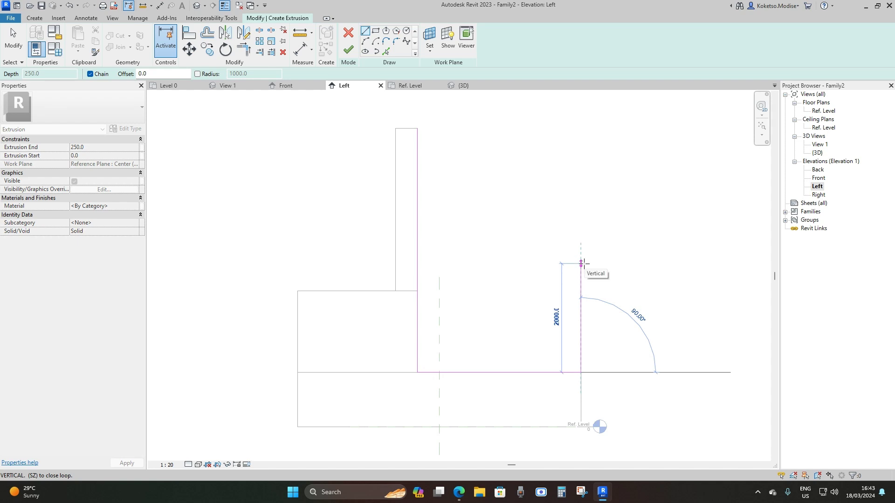
{"action": "type", "text": "2500"}
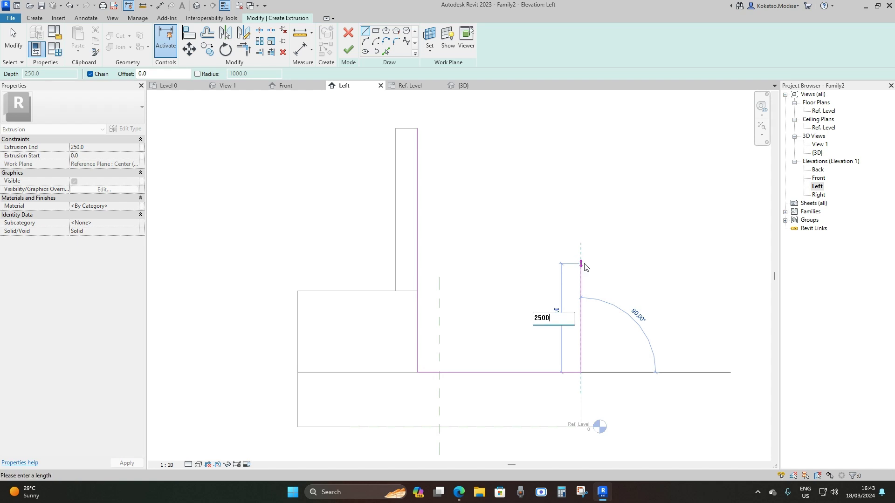
{"action": "key", "text": "Return"}
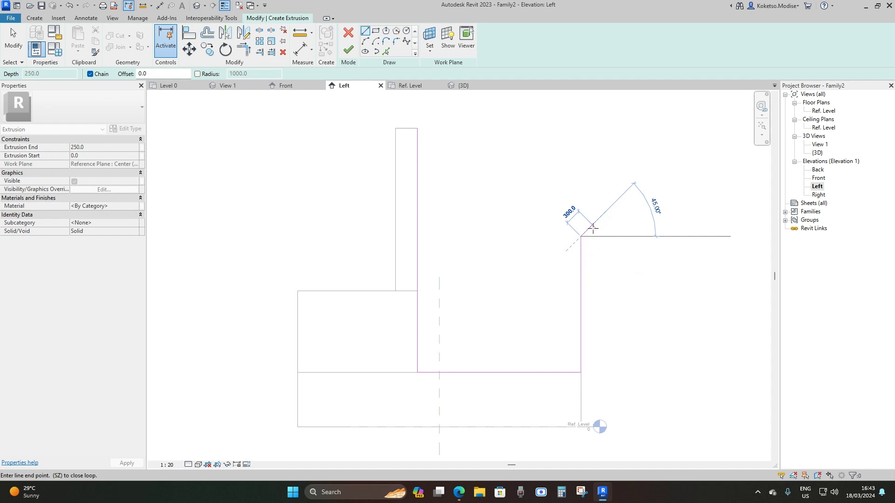
{"action": "key", "text": "Escape"}
{"action": "key", "text": "Escape"}
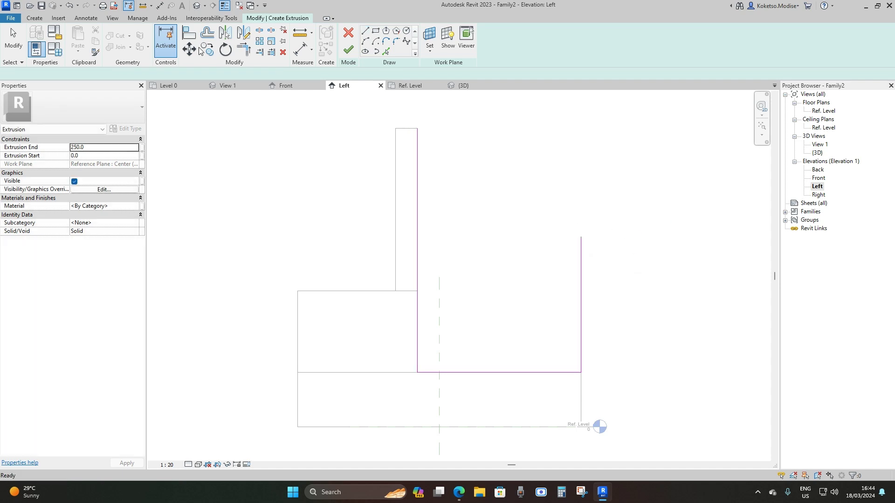
Step: Place a horizontal reference plane running outward from the upper end of the 2500 line
{"action": "left_click", "coordinate": [35, 18]}
{"action": "left_click", "coordinate": [530, 39]}
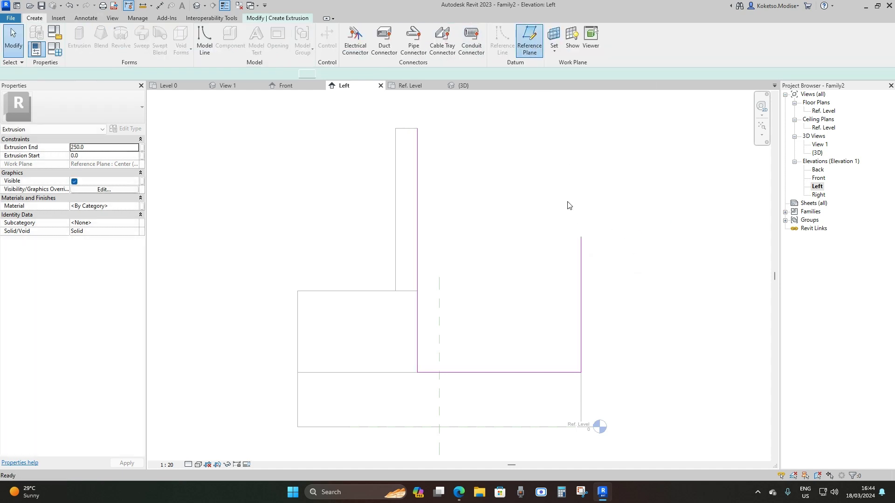
{"action": "middle_click_drag", "start_coordinate": [589, 245], "coordinate": [498, 239]}
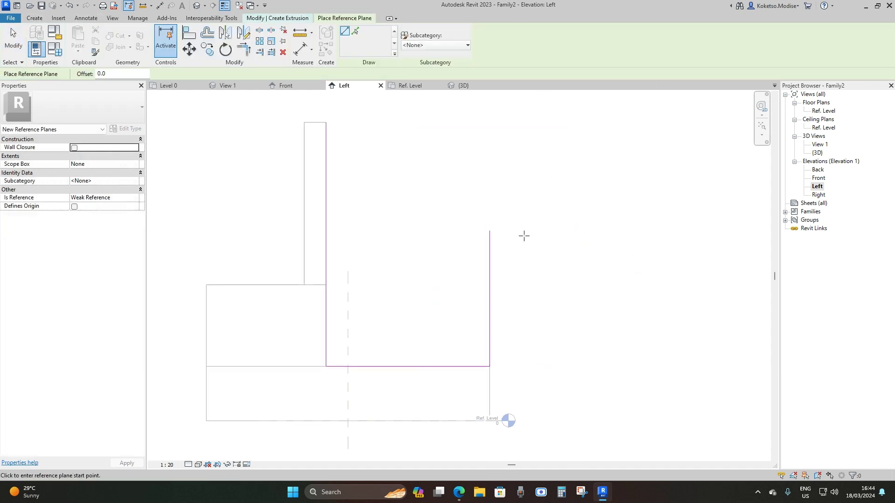
{"action": "left_click", "coordinate": [491, 230]}
{"action": "left_click", "coordinate": [671, 231]}
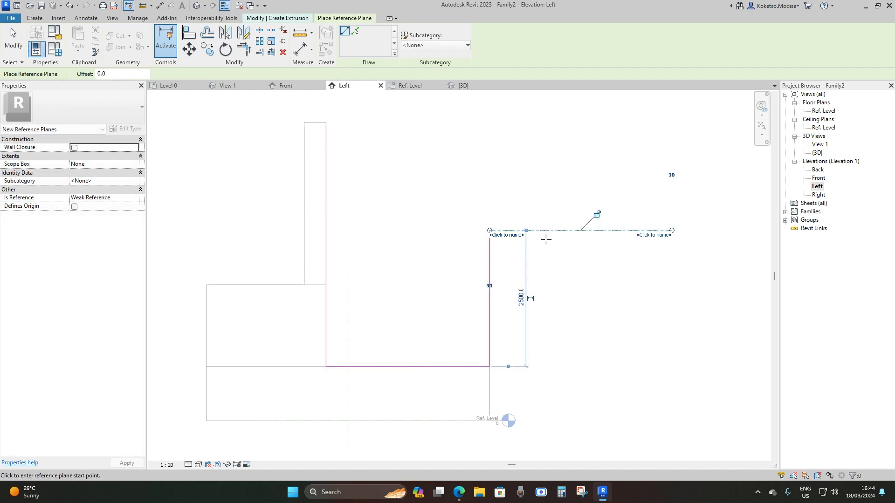
{"action": "key", "text": "Escape"}
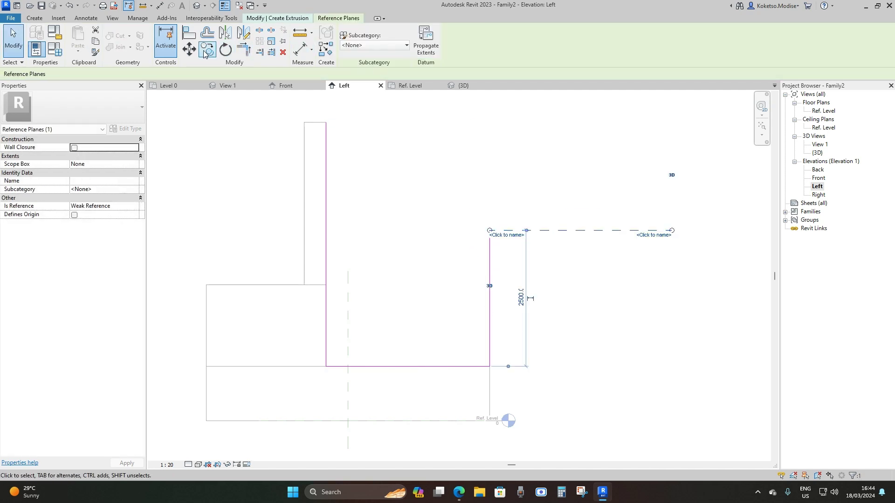
Step: Copy the horizontal reference plane upward twice, by 866 and by a further 727
{"action": "left_click", "coordinate": [205, 51]}
{"action": "left_click", "coordinate": [517, 230]}
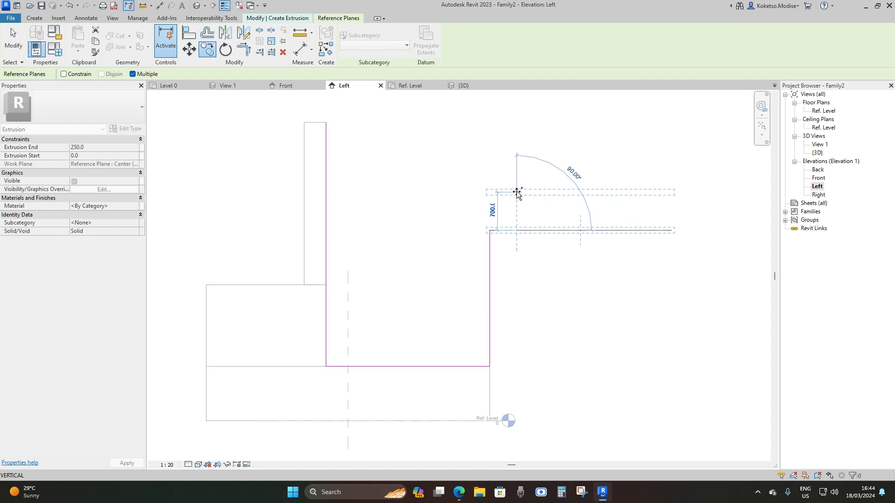
{"action": "type", "text": "866"}
{"action": "key", "text": "Return"}
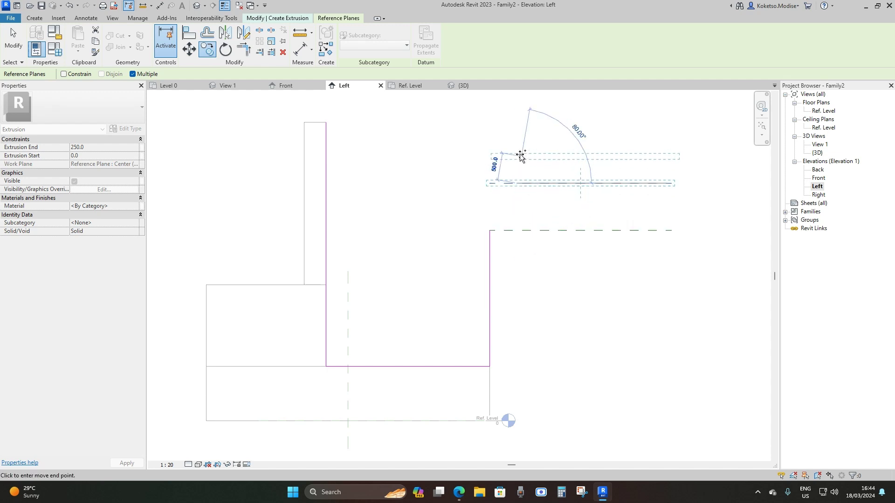
{"action": "type", "text": "7"}
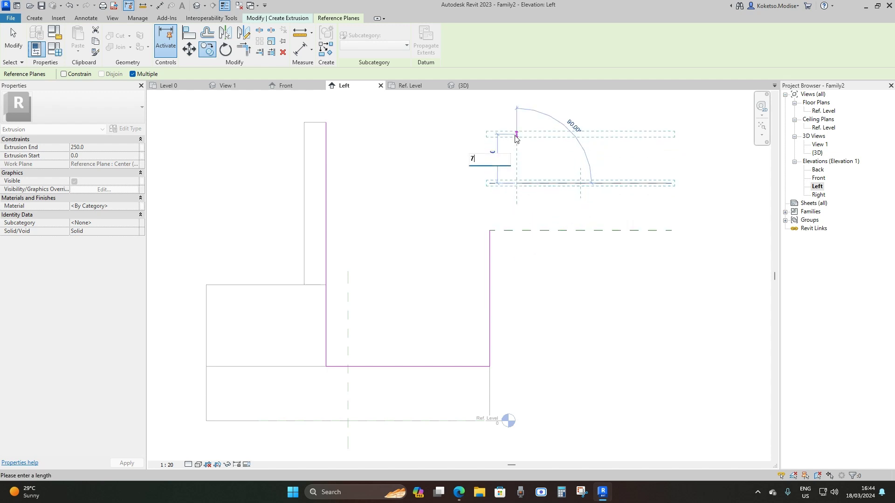
{"action": "key", "text": "Return"}
{"action": "key", "text": "Escape"}
{"action": "key", "text": "Escape"}
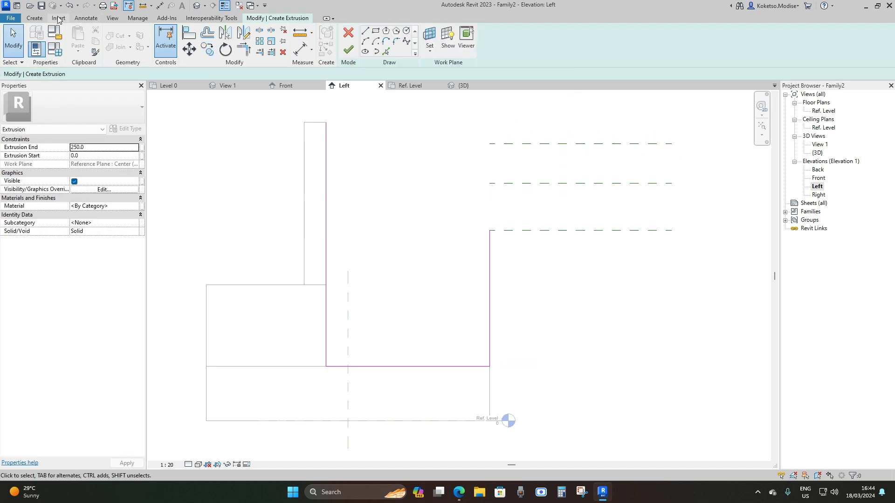
Step: Place a vertical reference plane from the top of the 2500 line up past the horizontal reference planes
{"action": "key", "text": "r"}
{"action": "key", "text": "p"}
{"action": "left_click", "coordinate": [492, 230]}
{"action": "left_click", "coordinate": [490, 101]}
{"action": "key", "text": "Escape"}
{"action": "key", "text": "Escape"}
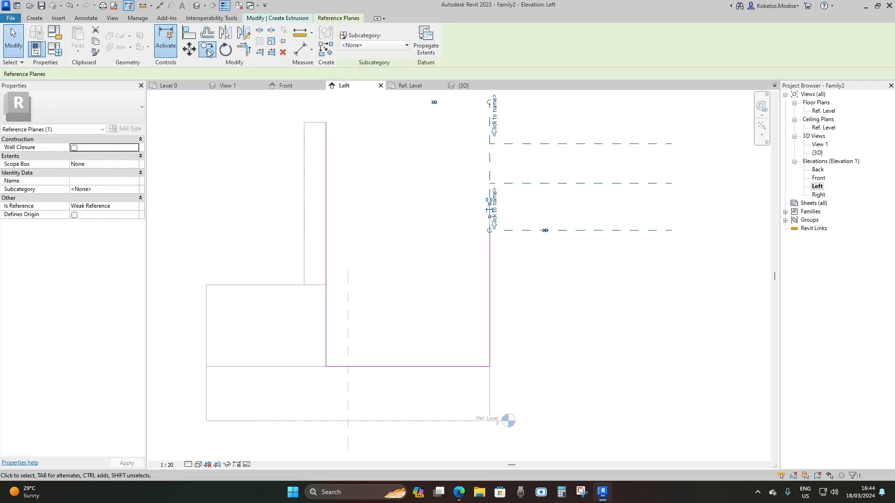
Step: Copy the vertical reference plane 1500 horizontally outward, away from the wall
{"action": "left_click", "coordinate": [207, 50]}
{"action": "left_click", "coordinate": [490, 160]}
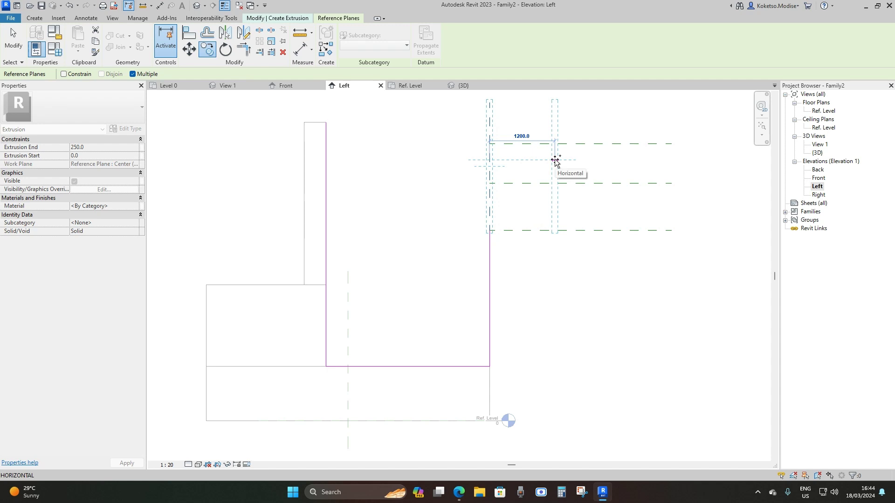
{"action": "type", "text": "15"}
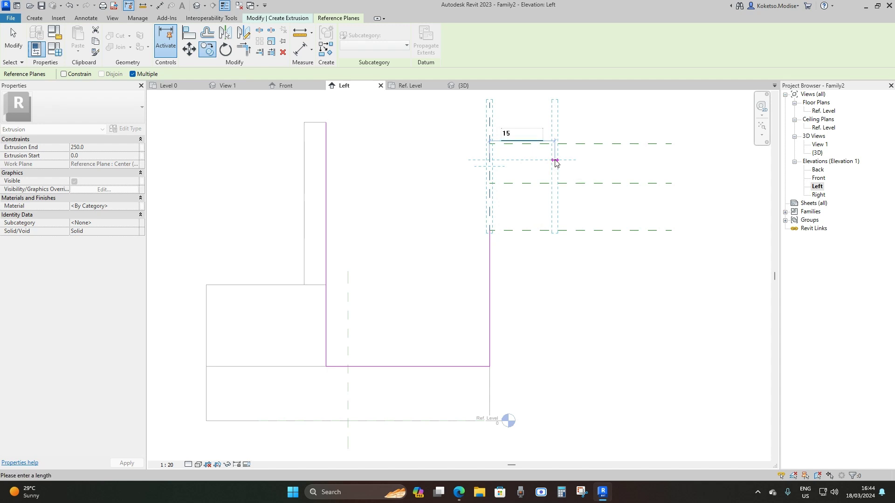
{"action": "type", "text": "00"}
{"action": "key", "text": "Return"}
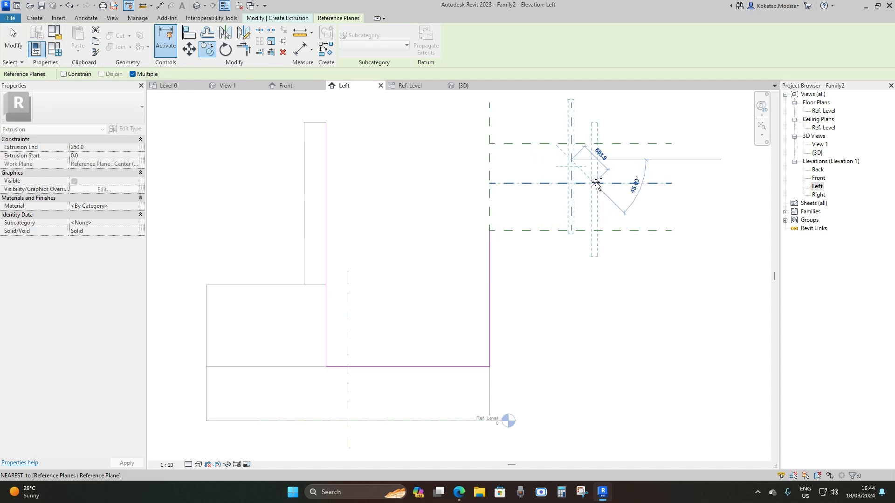
{"action": "key", "text": "Escape"}
{"action": "key", "text": "Escape"}
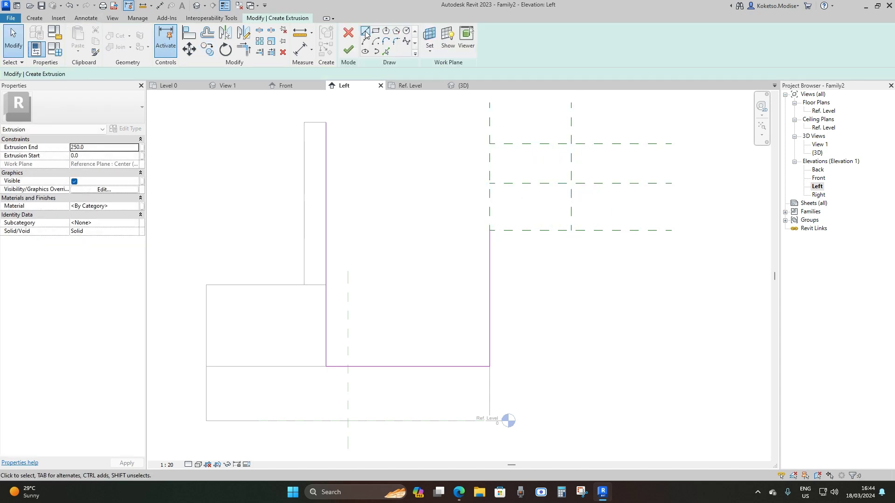
Step: Close the profile with lines from the wall's top corner to the outer upper plane intersection, down 727, and diagonally to the 2500 line's end
{"action": "middle_click_drag", "start_coordinate": [485, 245], "coordinate": [495, 257]}
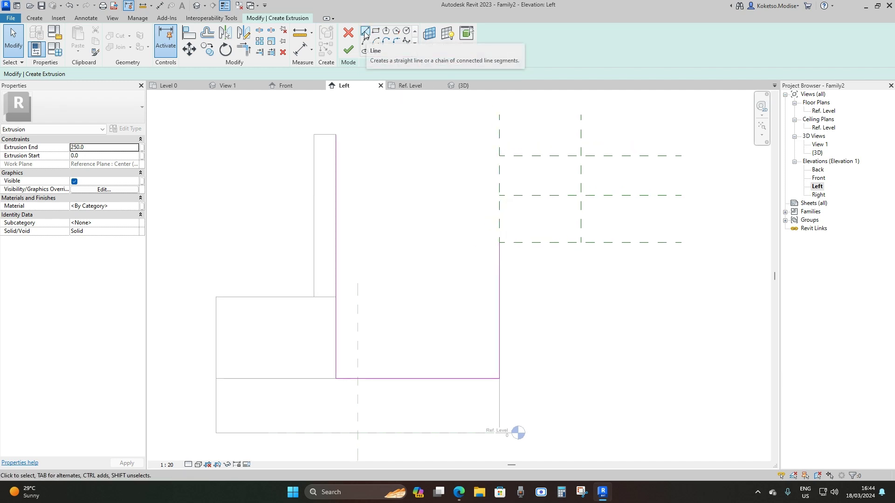
{"action": "left_click", "coordinate": [365, 34]}
{"action": "left_click", "coordinate": [336, 135]}
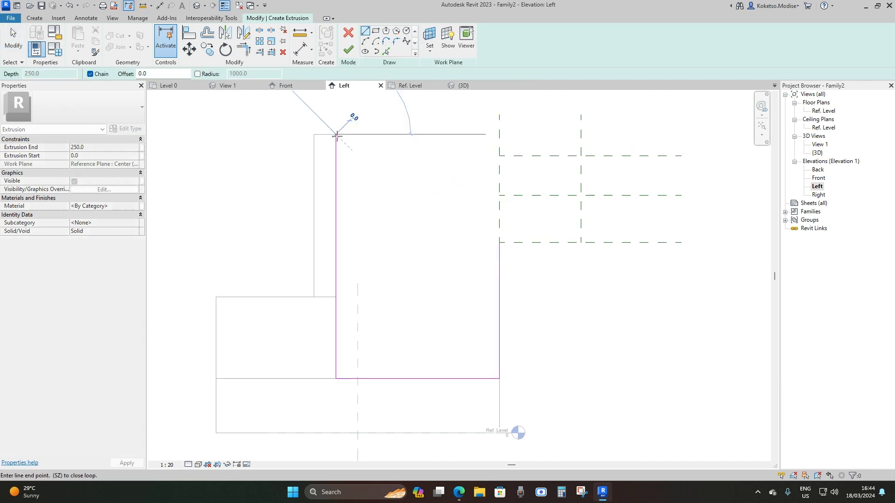
{"action": "left_click", "coordinate": [581, 156]}
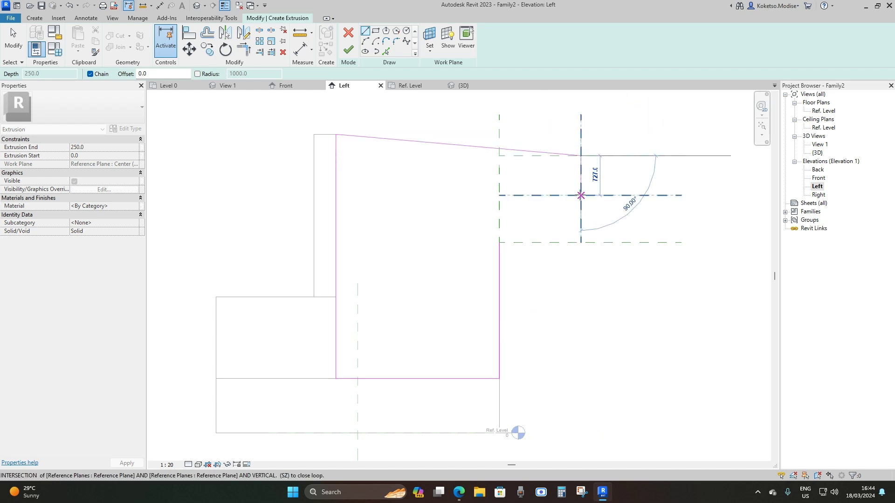
{"action": "left_click", "coordinate": [581, 195]}
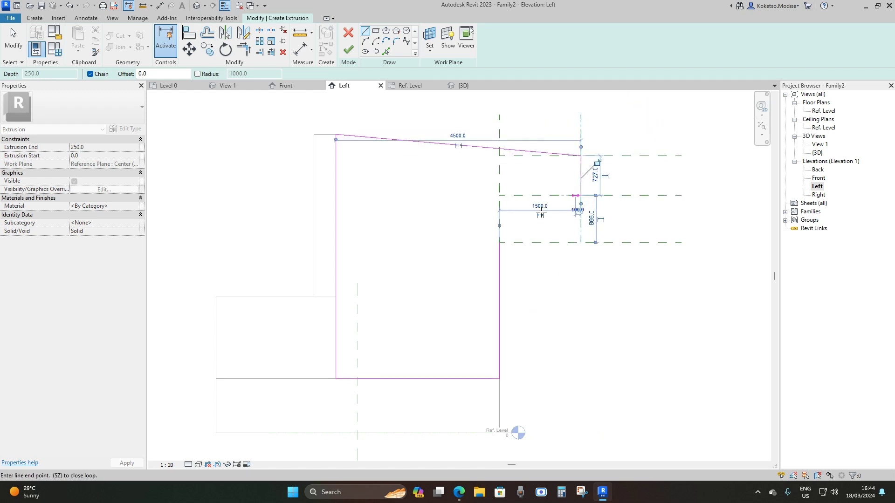
{"action": "left_click", "coordinate": [499, 242]}
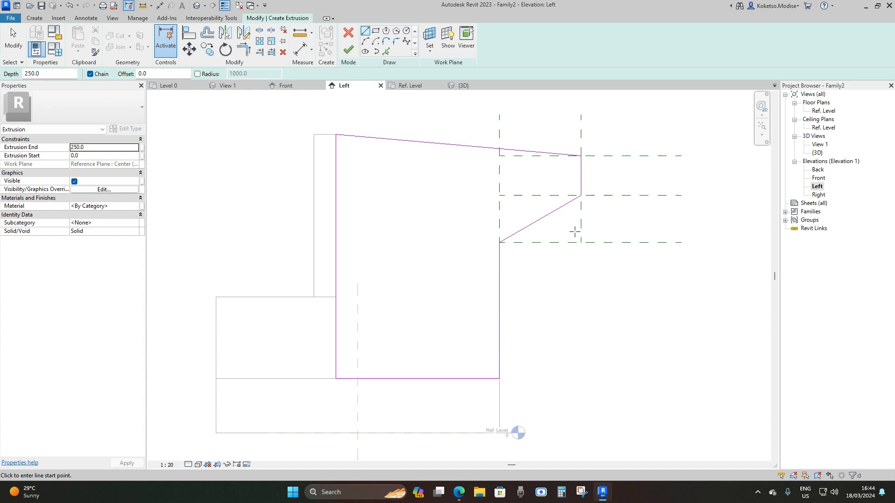
Step: Delete all the helper reference planes around the profile's overhang
{"action": "key", "text": "Escape"}
{"action": "left_click_drag", "start_coordinate": [672, 130], "coordinate": [614, 316]}
{"action": "key", "text": "Delete"}
{"action": "left_click_drag", "start_coordinate": [614, 120], "coordinate": [468, 130]}
{"action": "key", "text": "Delete"}
{"action": "scroll", "coordinate": [578, 163], "scroll_direction": "down", "scroll_amount": 2}
{"action": "scroll", "coordinate": [548, 237], "scroll_direction": "up", "scroll_amount": 1}
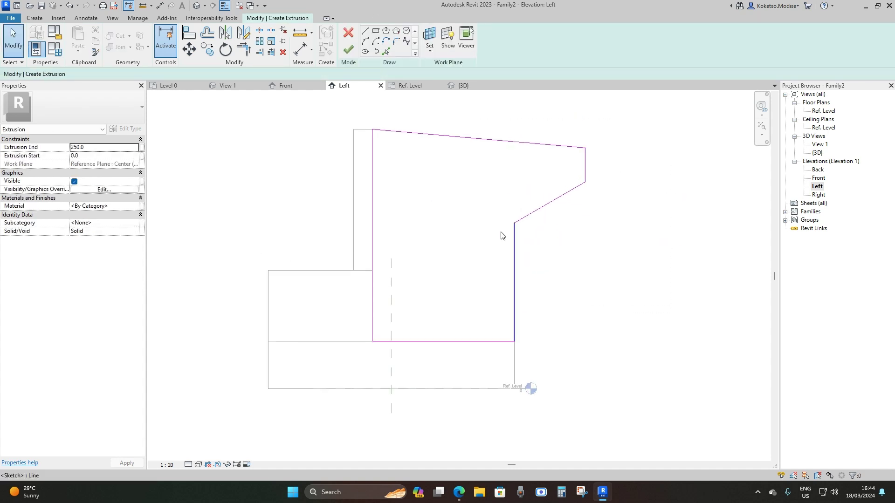
Step: Finish the extrusion sketch and examine the resulting panel from an orbited 3D view
{"action": "left_click", "coordinate": [348, 49]}
{"action": "left_click", "coordinate": [464, 85]}
{"action": "middle_click_drag", "start_coordinate": [621, 211], "coordinate": [412, 126], "text": "shift"}
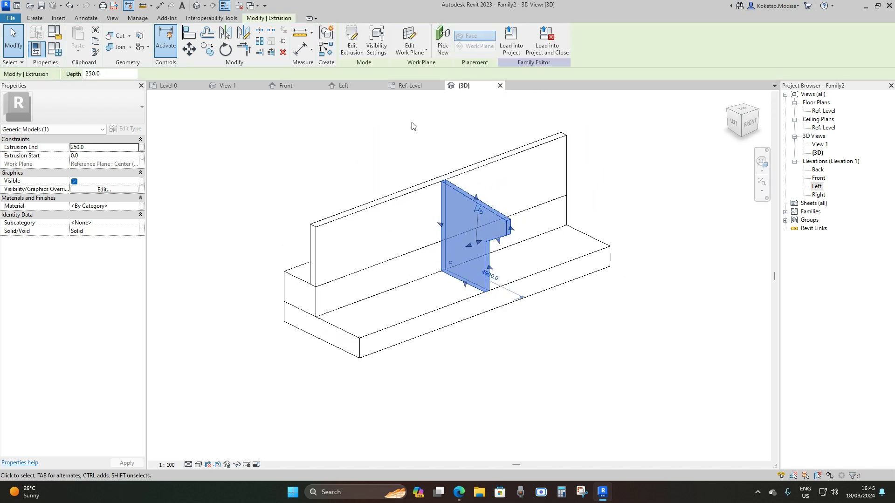
Step: In the Ref. Level plan, stretch the panel's two faces to the left end of the base, starting at -7500 and about 507 thick
{"action": "left_click", "coordinate": [410, 87]}
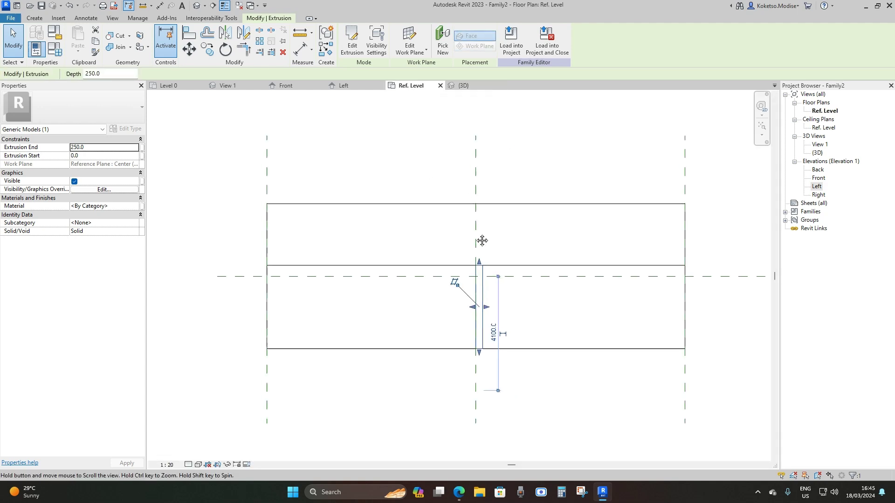
{"action": "scroll", "coordinate": [493, 238], "scroll_direction": "up", "scroll_amount": 1}
{"action": "left_click_drag", "start_coordinate": [517, 267], "coordinate": [243, 263]}
{"action": "left_click_drag", "start_coordinate": [533, 268], "coordinate": [262, 267]}
{"action": "middle_click_drag", "start_coordinate": [270, 258], "coordinate": [393, 258]}
{"action": "key", "text": "Escape"}
{"action": "scroll", "coordinate": [386, 252], "scroll_direction": "up", "scroll_amount": 2}
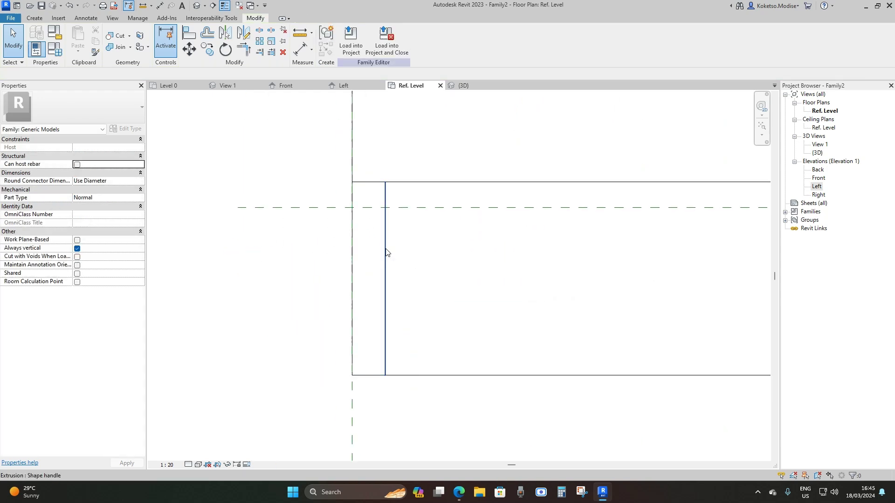
Step: Set the thickness of the end panel to 300 by repositioning its inner face
{"action": "left_click", "coordinate": [386, 252]}
{"action": "scroll", "coordinate": [380, 286], "scroll_direction": "down", "scroll_amount": 3}
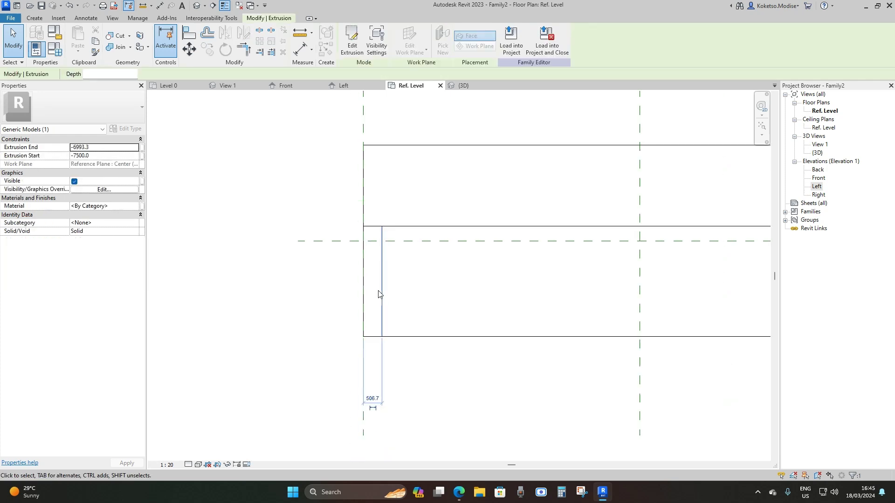
{"action": "left_click", "coordinate": [387, 312]}
{"action": "type", "text": "300"}
{"action": "key", "text": "Return"}
Step: Mirror a copy of the 300 thick end panel about the central vertical reference plane to the opposite end
{"action": "scroll", "coordinate": [431, 313], "scroll_direction": "down", "scroll_amount": 2}
{"action": "left_click", "coordinate": [396, 210]}
{"action": "left_click", "coordinate": [382, 195]}
{"action": "key", "text": "z"}
{"action": "key", "text": "f"}
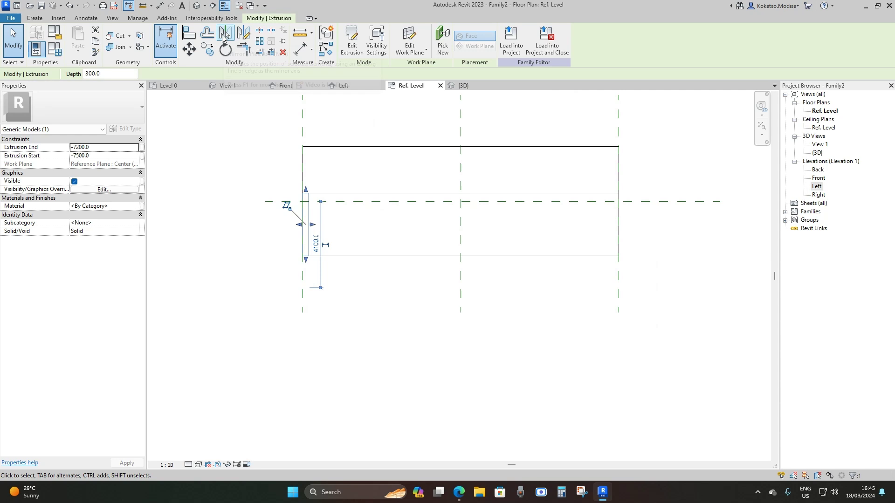
{"action": "left_click", "coordinate": [225, 34]}
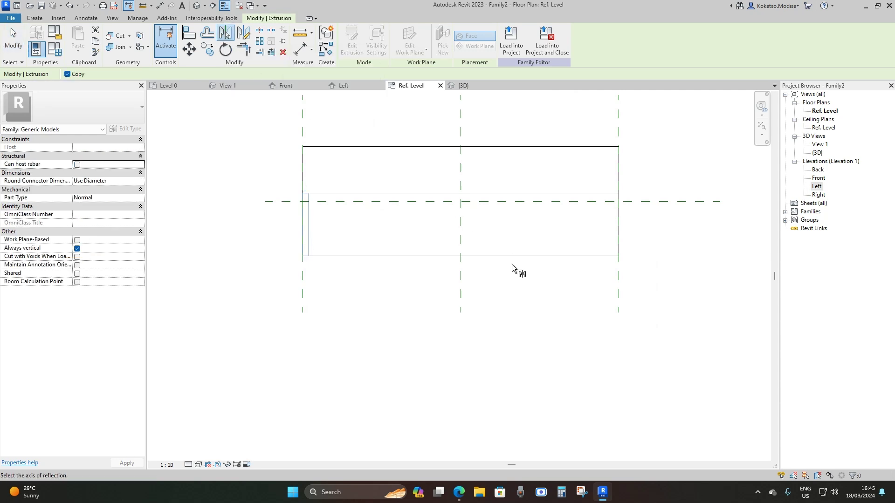
{"action": "left_click", "coordinate": [461, 283]}
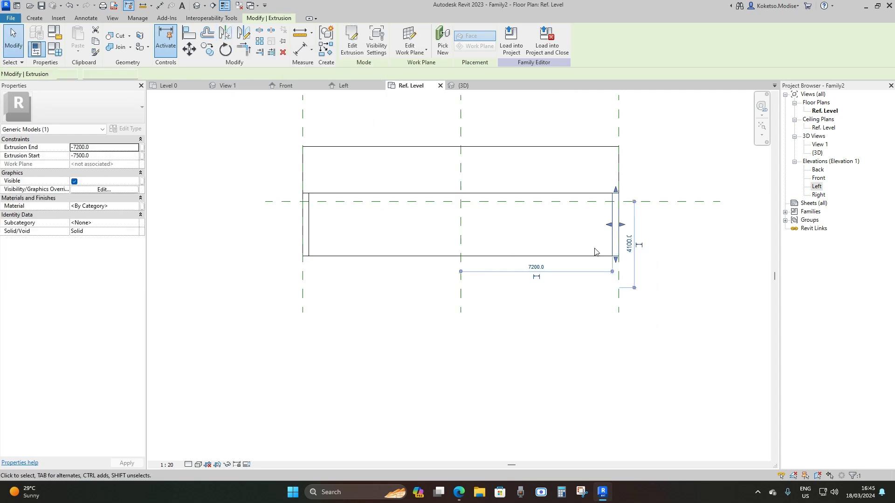
{"action": "key", "text": "Escape"}
Step: In the 3D view, select all the extrusions, open their material assignment and search the material library for concrete
{"action": "left_click", "coordinate": [463, 87]}
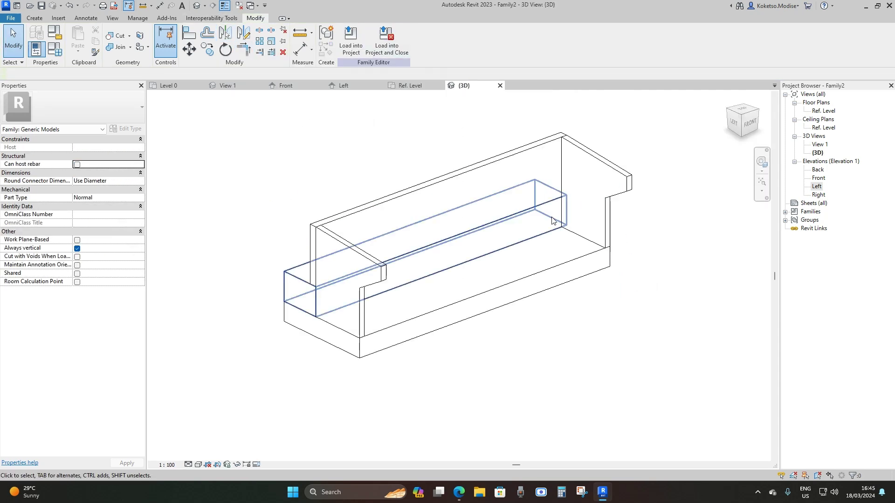
{"action": "middle_click_drag", "start_coordinate": [224, 229], "coordinate": [482, 358], "text": "shift"}
{"action": "mouse_move", "coordinate": [483, 319]}
{"action": "middle_mouse_down", "text": "shift"}
{"action": "mouse_move", "coordinate": [494, 393]}
{"action": "mouse_move", "coordinate": [530, 362]}
{"action": "mouse_move", "coordinate": [500, 349]}
{"action": "mouse_move", "coordinate": [465, 313]}
{"action": "mouse_move", "coordinate": [480, 331]}
{"action": "middle_mouse_up", "text": "shift"}
{"action": "left_click_drag", "start_coordinate": [625, 405], "coordinate": [283, 149]}
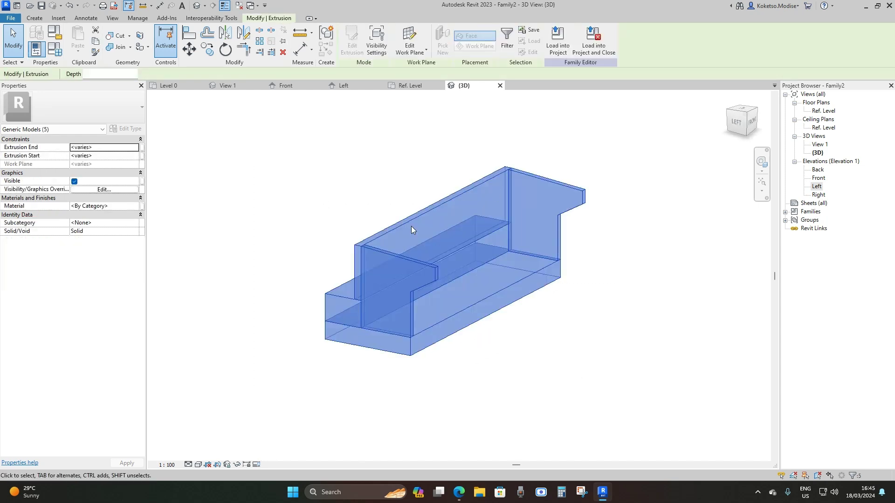
{"action": "left_click", "coordinate": [135, 206]}
{"action": "left_click", "coordinate": [136, 206]}
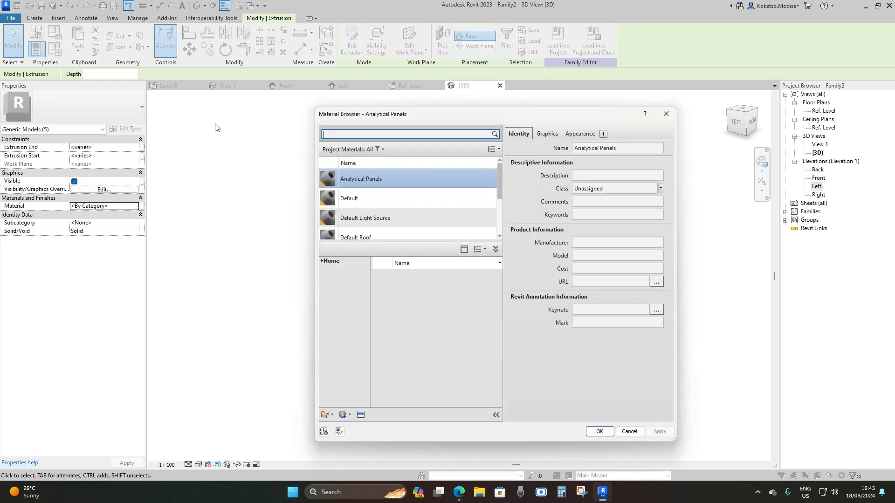
{"action": "type", "text": "concrete"}
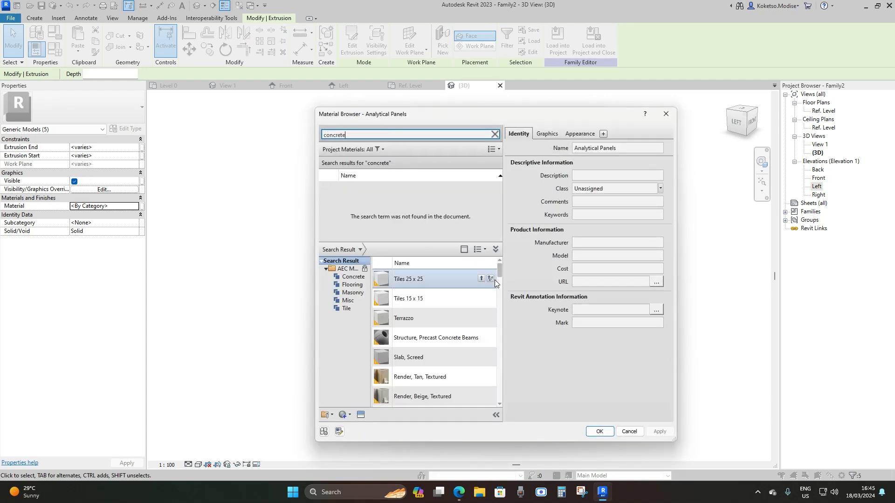
Step: Add Concrete, C25/30 from the library to the document and assign it to the selected extrusions
{"action": "left_click_drag", "start_coordinate": [497, 279], "coordinate": [497, 369]}
{"action": "scroll", "coordinate": [448, 368], "scroll_direction": "down", "scroll_amount": 2}
{"action": "scroll", "coordinate": [443, 326], "scroll_direction": "up", "scroll_amount": 1}
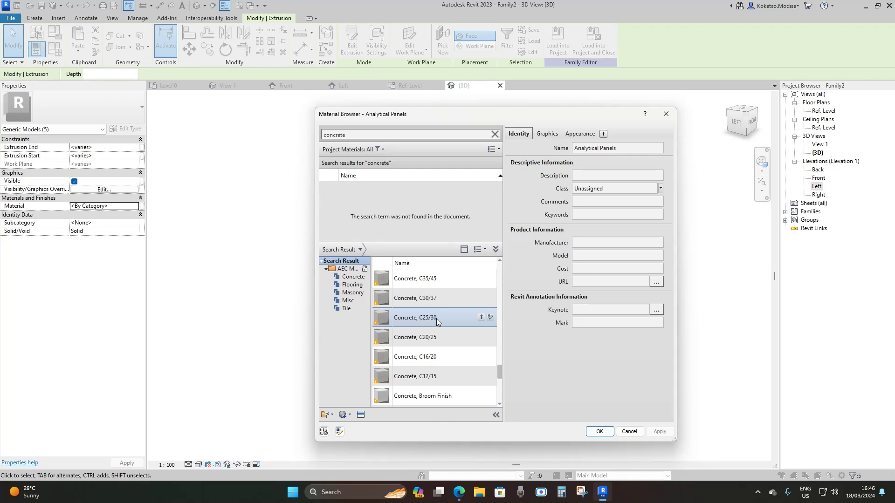
{"action": "left_click", "coordinate": [481, 317]}
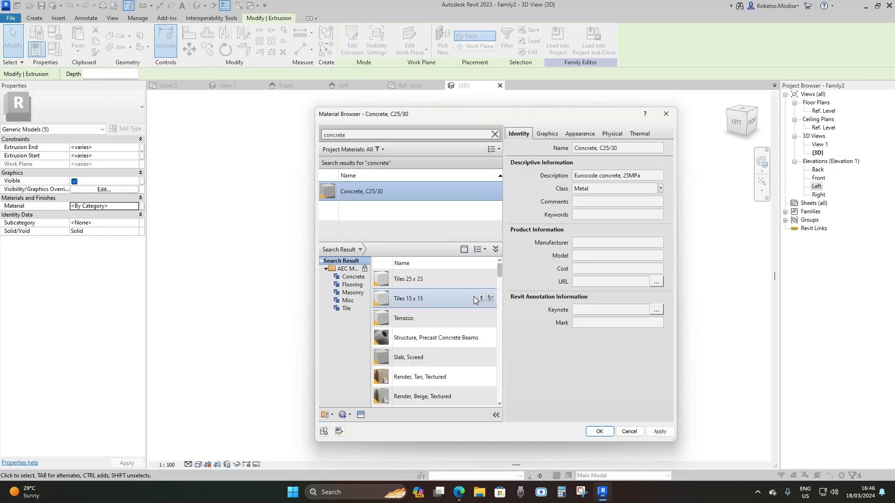
{"action": "left_click", "coordinate": [599, 431]}
{"action": "key", "text": "Escape"}
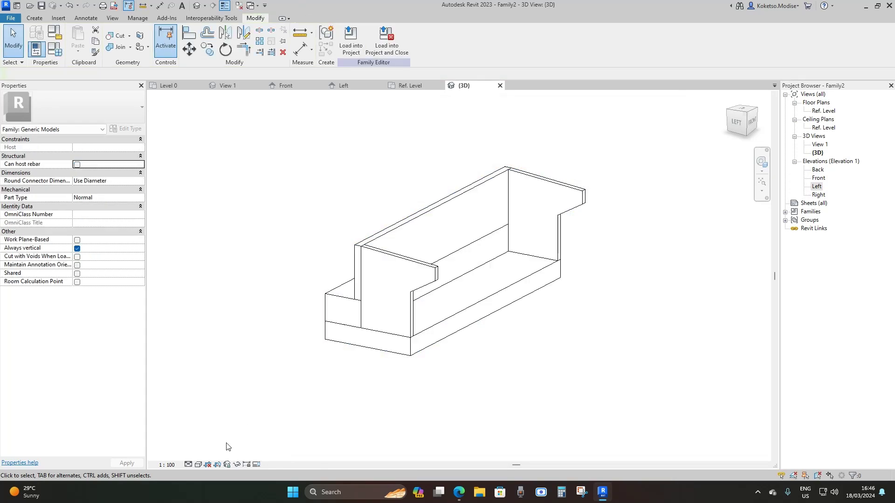
Step: Set the 3D view's visual style to Realistic and examine the concrete model from an orbited angle
{"action": "left_click", "coordinate": [200, 466]}
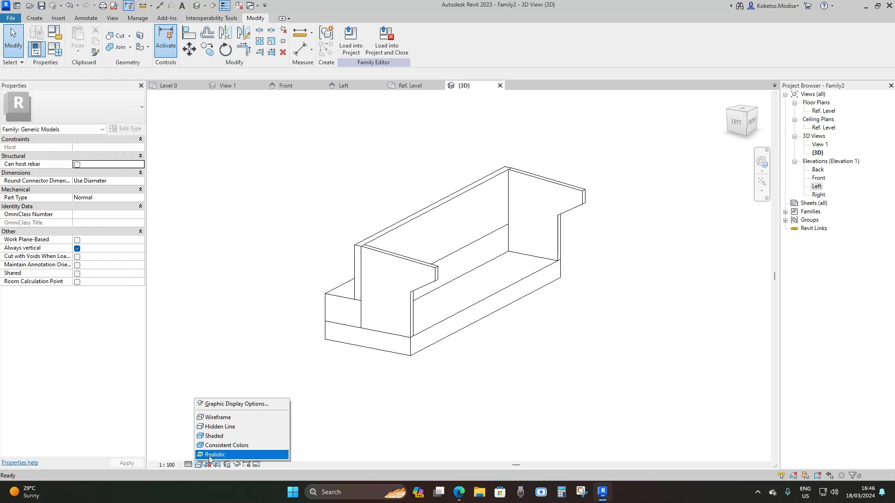
{"action": "mouse_move", "coordinate": [408, 371]}
{"action": "middle_mouse_down", "text": "shift"}
{"action": "mouse_move", "coordinate": [540, 400]}
{"action": "mouse_move", "coordinate": [460, 352]}
{"action": "mouse_move", "coordinate": [646, 333]}
{"action": "mouse_move", "coordinate": [492, 340]}
{"action": "mouse_move", "coordinate": [656, 209]}
{"action": "mouse_move", "coordinate": [573, 379]}
{"action": "mouse_move", "coordinate": [707, 408]}
{"action": "mouse_move", "coordinate": [551, 412]}
{"action": "mouse_move", "coordinate": [494, 355]}
{"action": "mouse_move", "coordinate": [376, 368]}
{"action": "mouse_move", "coordinate": [492, 363]}
{"action": "middle_mouse_up", "text": "shift"}
{"action": "middle_click_drag", "start_coordinate": [440, 331], "coordinate": [470, 318], "text": "shift"}
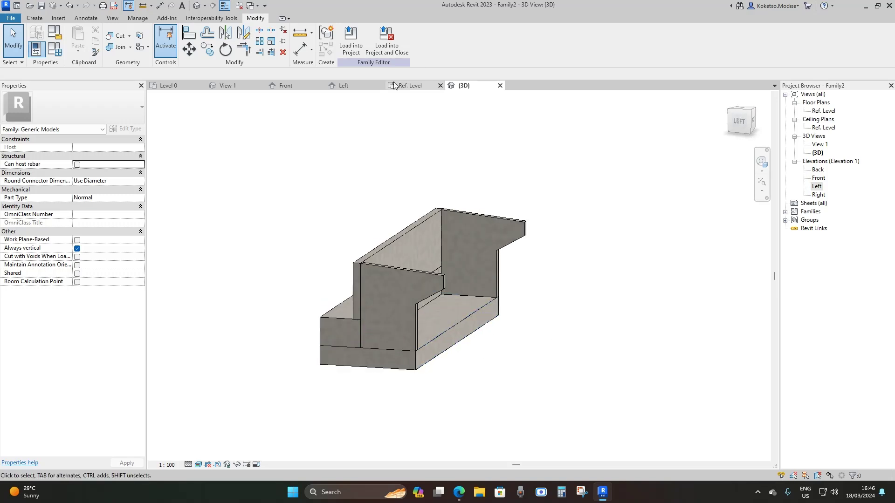
Step: In the Ref. Level plan, dimension the overall length between the two end reference planes and set the view scale to 1:50
{"action": "left_click", "coordinate": [344, 87]}
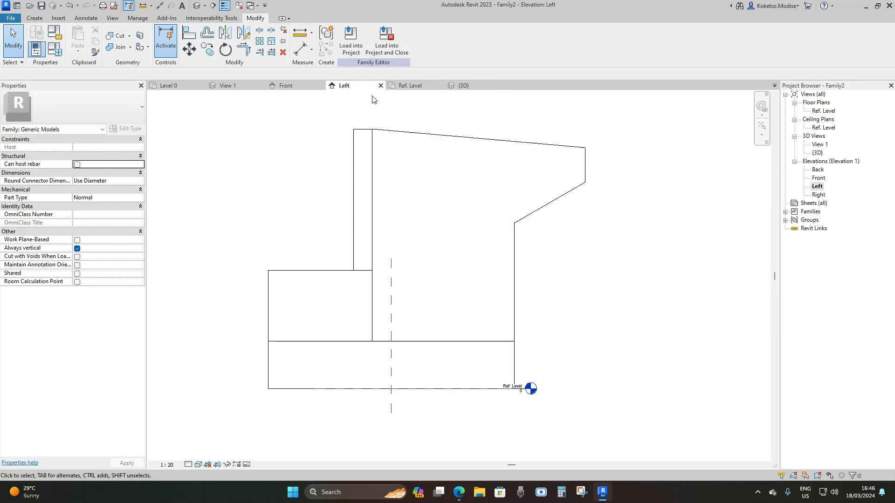
{"action": "left_click", "coordinate": [412, 87]}
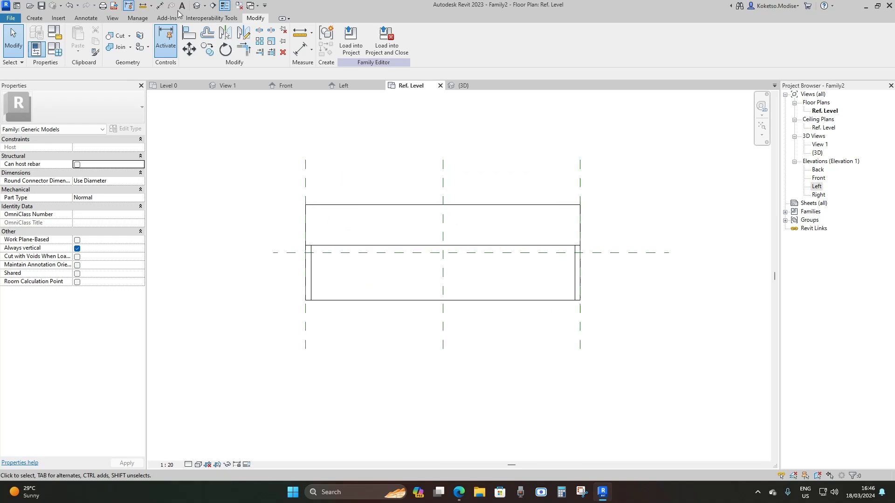
{"action": "left_click", "coordinate": [161, 6]}
{"action": "scroll", "coordinate": [580, 180], "scroll_direction": "up", "scroll_amount": 2}
{"action": "middle_click_drag", "start_coordinate": [588, 214], "coordinate": [623, 211]}
{"action": "left_click", "coordinate": [608, 166]}
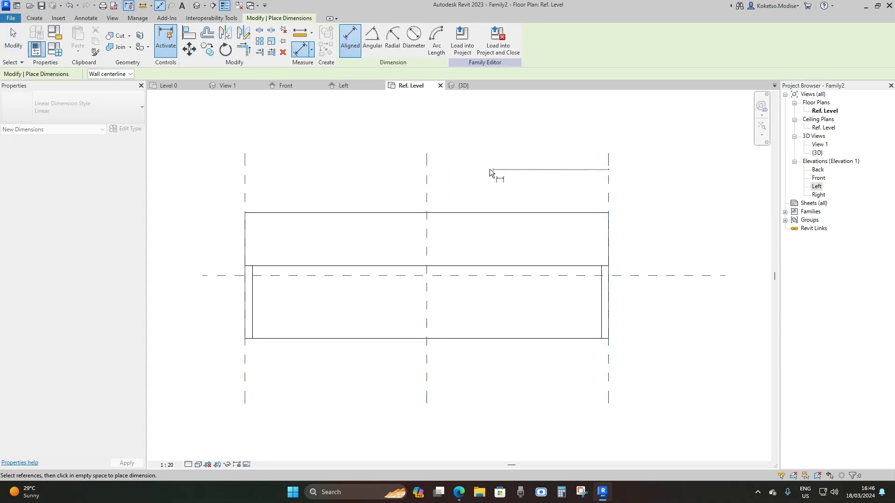
{"action": "left_click", "coordinate": [245, 177]}
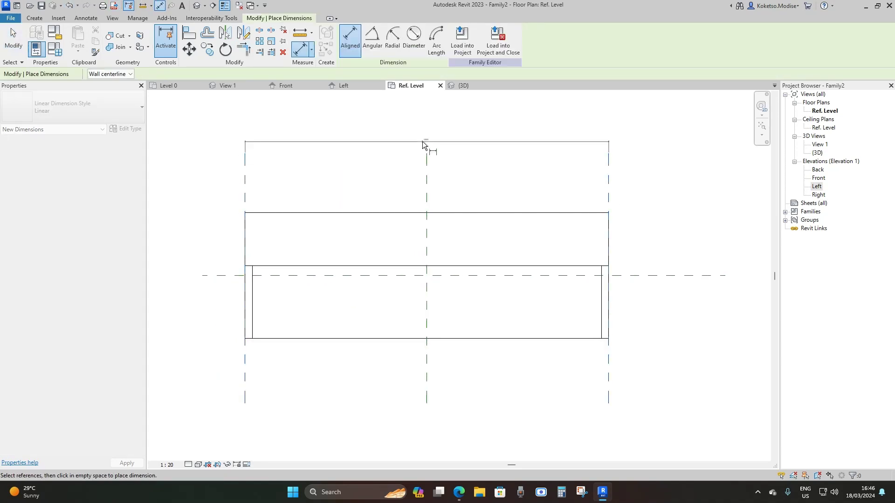
{"action": "left_click", "coordinate": [410, 155]}
{"action": "left_click", "coordinate": [168, 464]}
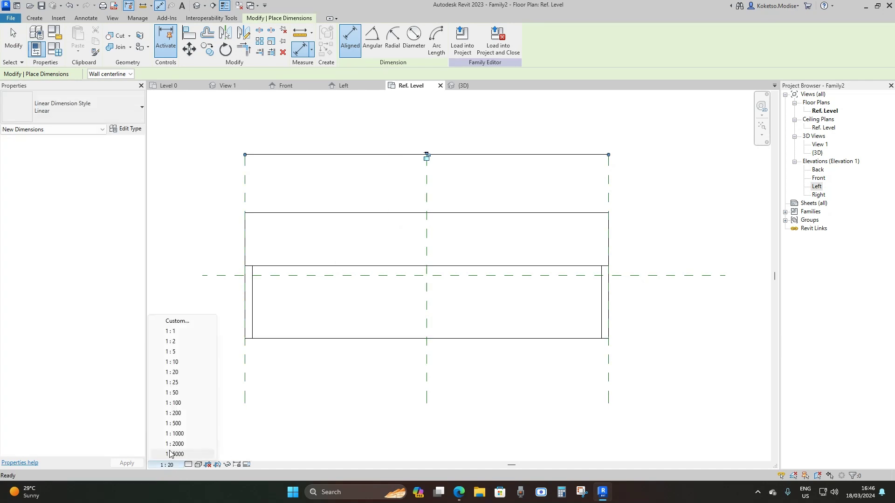
{"action": "left_click", "coordinate": [172, 393]}
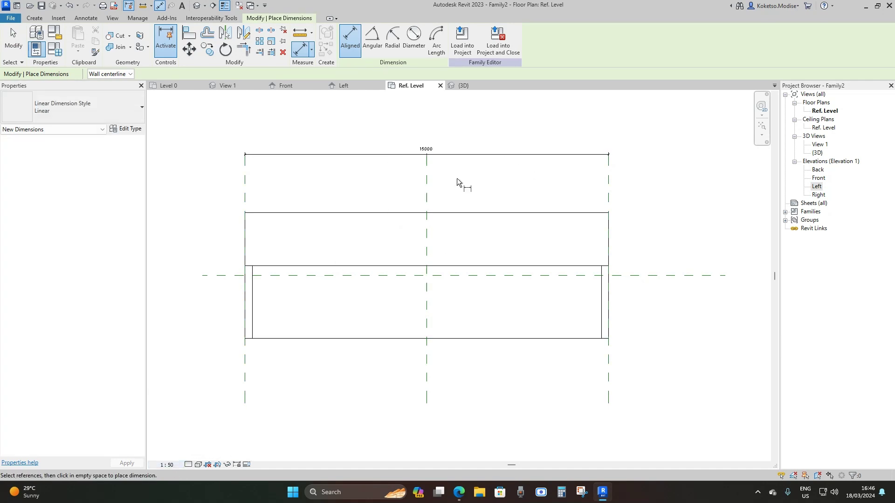
Step: Dimension the overall depth between the model's back and front edges, placing it beyond the right end
{"action": "middle_click_drag", "start_coordinate": [474, 182], "coordinate": [469, 167]}
{"action": "left_click", "coordinate": [564, 199]}
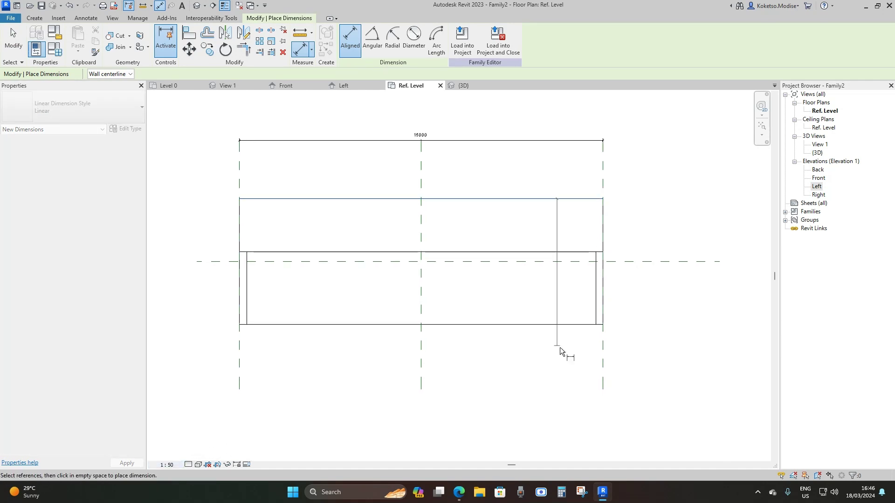
{"action": "left_click", "coordinate": [541, 325]}
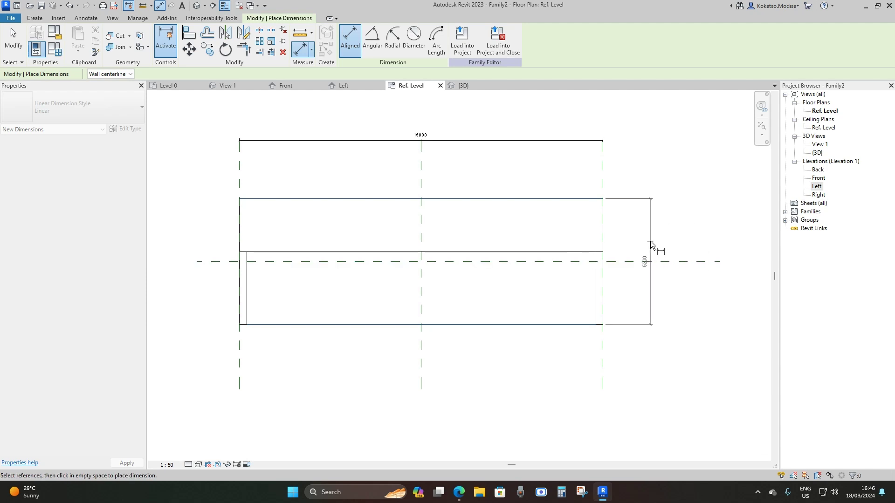
{"action": "left_click", "coordinate": [695, 239]}
Step: Dimension the thickness of the end panel at the right end of the model
{"action": "middle_click_drag", "start_coordinate": [588, 260], "coordinate": [490, 251]}
{"action": "scroll", "coordinate": [670, 265], "scroll_direction": "up", "scroll_amount": 2}
{"action": "scroll", "coordinate": [667, 275], "scroll_direction": "up", "scroll_amount": 2}
{"action": "left_click", "coordinate": [505, 246]}
{"action": "left_click", "coordinate": [489, 246]}
{"action": "left_click", "coordinate": [488, 248]}
Step: Dimension the thickness of the end panel at the left end of the model and finish dimensioning the plan
{"action": "scroll", "coordinate": [437, 254], "scroll_direction": "down", "scroll_amount": 2}
{"action": "middle_click_drag", "start_coordinate": [438, 254], "coordinate": [575, 254]}
{"action": "scroll", "coordinate": [443, 245], "scroll_direction": "down", "scroll_amount": 1}
{"action": "middle_click_drag", "start_coordinate": [426, 258], "coordinate": [359, 254]}
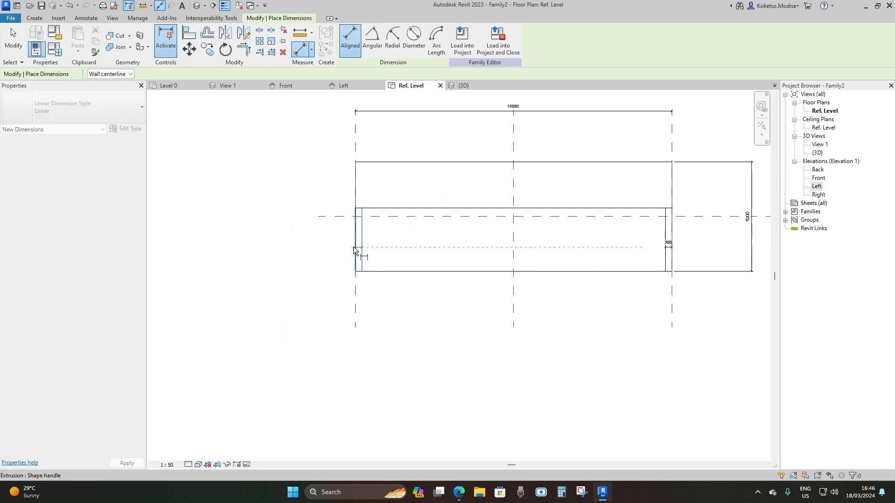
{"action": "left_click", "coordinate": [350, 251]}
{"action": "scroll", "coordinate": [520, 222], "scroll_direction": "up", "scroll_amount": 1}
{"action": "scroll", "coordinate": [609, 204], "scroll_direction": "down", "scroll_amount": 1}
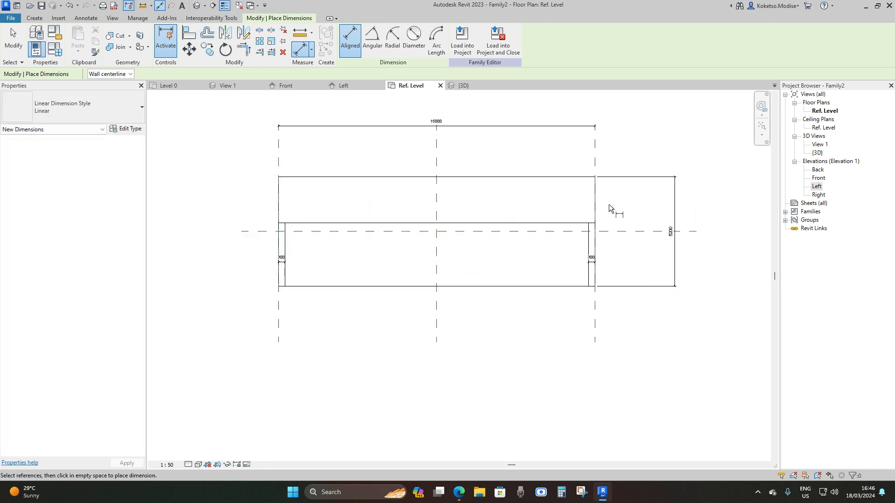
{"action": "scroll", "coordinate": [602, 200], "scroll_direction": "up", "scroll_amount": 1}
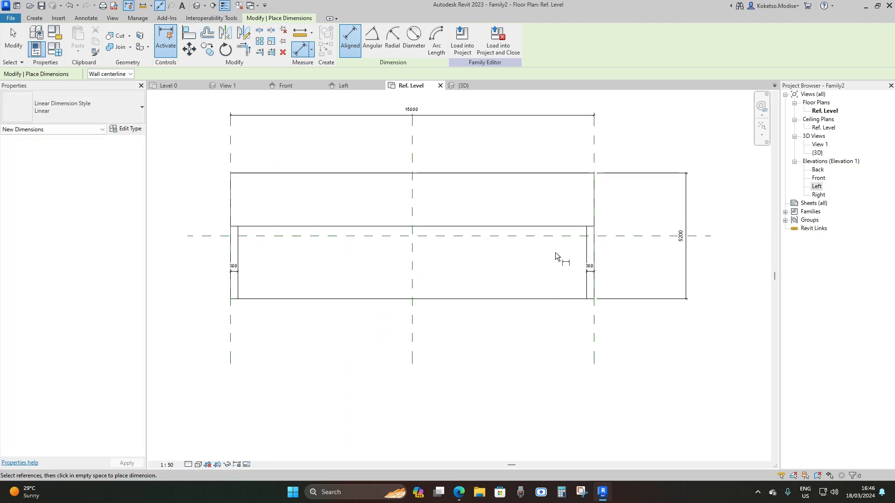
{"action": "scroll", "coordinate": [312, 227], "scroll_direction": "down", "scroll_amount": 1}
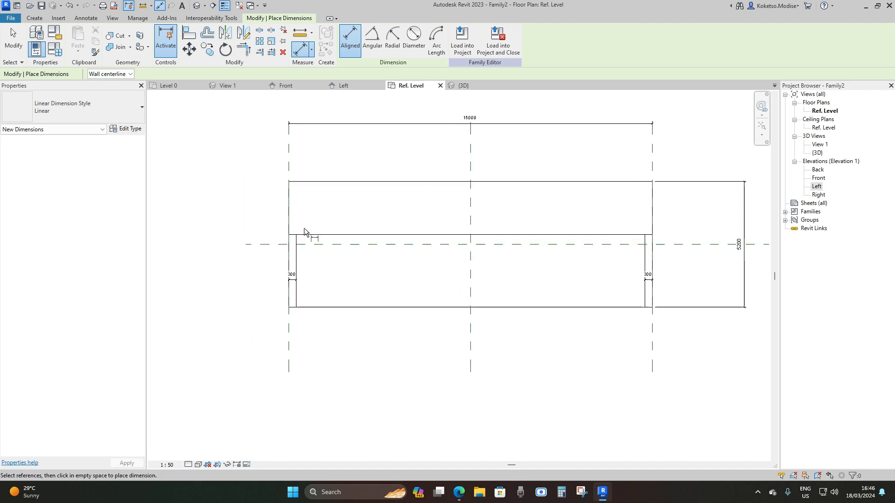
{"action": "key", "text": "Escape"}
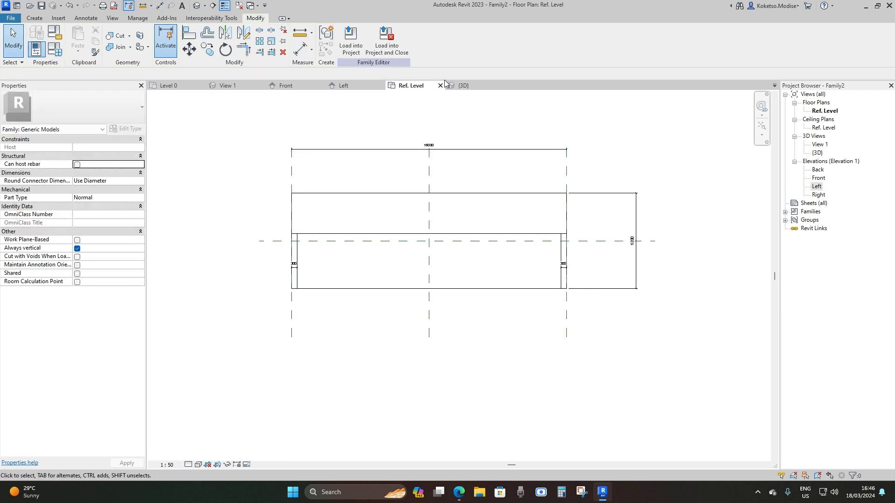
Step: In the Left elevation, dimension the thickness of the upright wall between its two vertical faces
{"action": "left_click", "coordinate": [347, 89]}
{"action": "scroll", "coordinate": [365, 232], "scroll_direction": "up", "scroll_amount": 3}
{"action": "left_click", "coordinate": [159, 5]}
{"action": "middle_click_drag", "start_coordinate": [379, 156], "coordinate": [444, 192]}
{"action": "scroll", "coordinate": [446, 191], "scroll_direction": "down", "scroll_amount": 2}
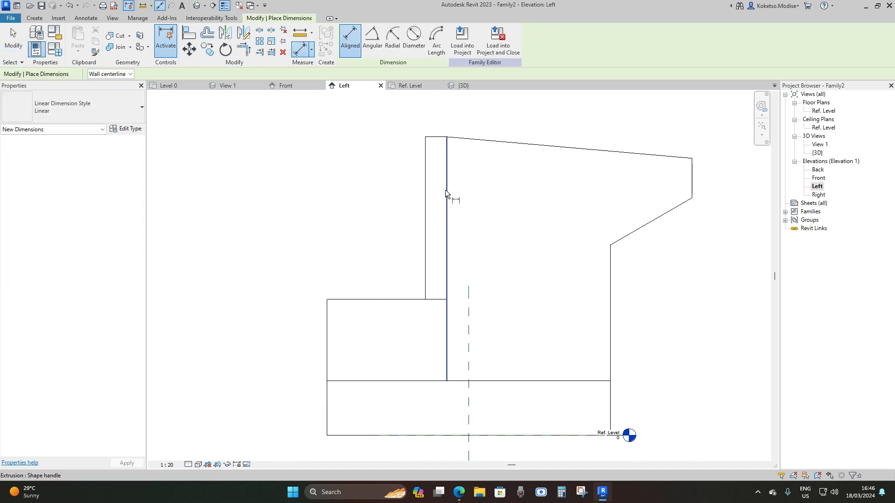
{"action": "left_click", "coordinate": [446, 189]}
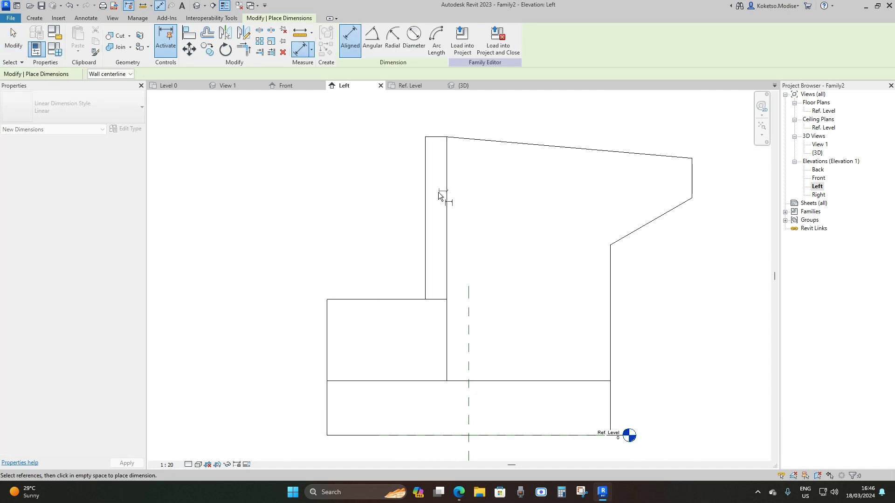
{"action": "scroll", "coordinate": [440, 192], "scroll_direction": "up", "scroll_amount": 2}
{"action": "left_click", "coordinate": [417, 200]}
{"action": "left_click", "coordinate": [370, 226]}
Step: Dimension the height of the upper block, placing the dimension outside its back face
{"action": "scroll", "coordinate": [401, 200], "scroll_direction": "down", "scroll_amount": 3}
{"action": "scroll", "coordinate": [410, 205], "scroll_direction": "up", "scroll_amount": 1}
{"action": "scroll", "coordinate": [485, 166], "scroll_direction": "up", "scroll_amount": 5}
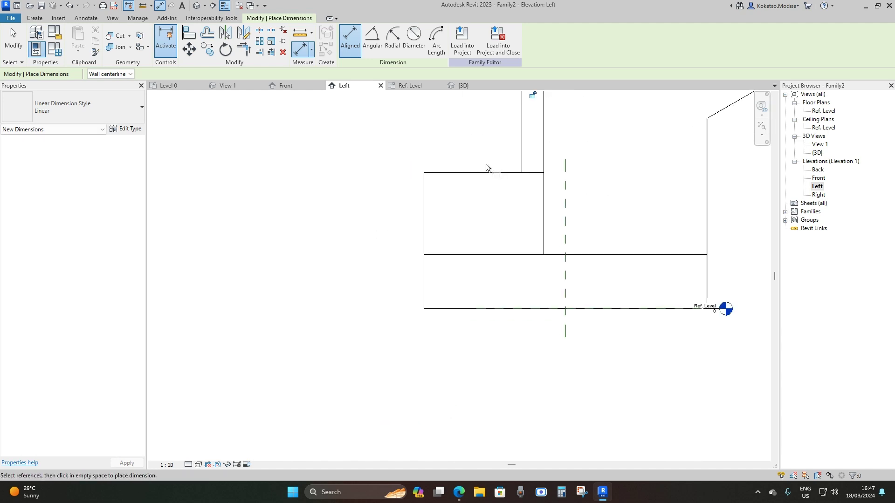
{"action": "scroll", "coordinate": [392, 212], "scroll_direction": "down", "scroll_amount": 2}
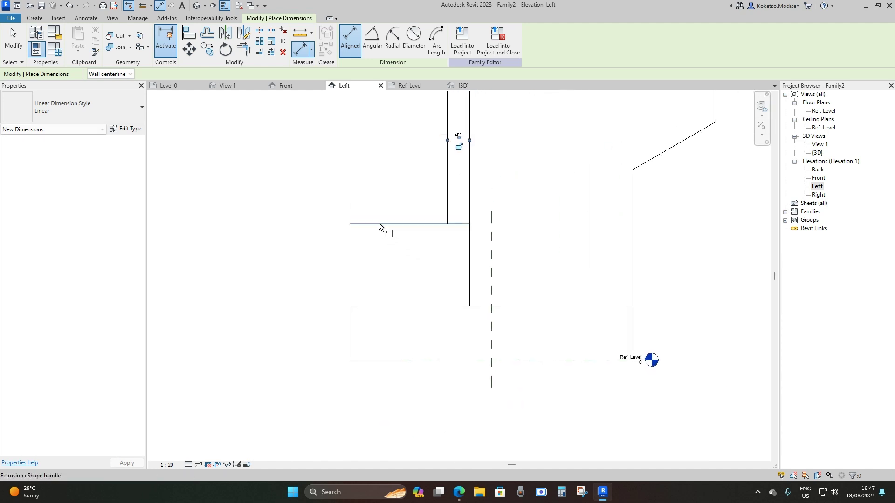
{"action": "scroll", "coordinate": [420, 230], "scroll_direction": "up", "scroll_amount": 1}
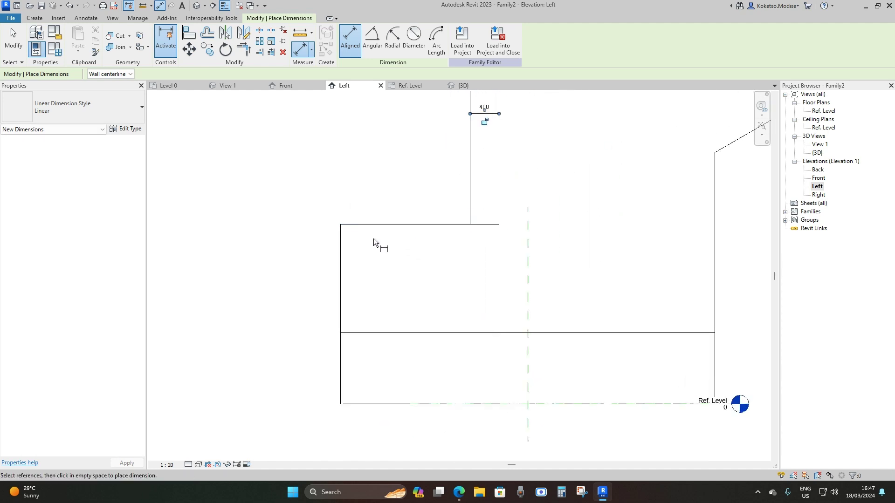
{"action": "left_click", "coordinate": [366, 225]}
{"action": "left_click", "coordinate": [365, 332]}
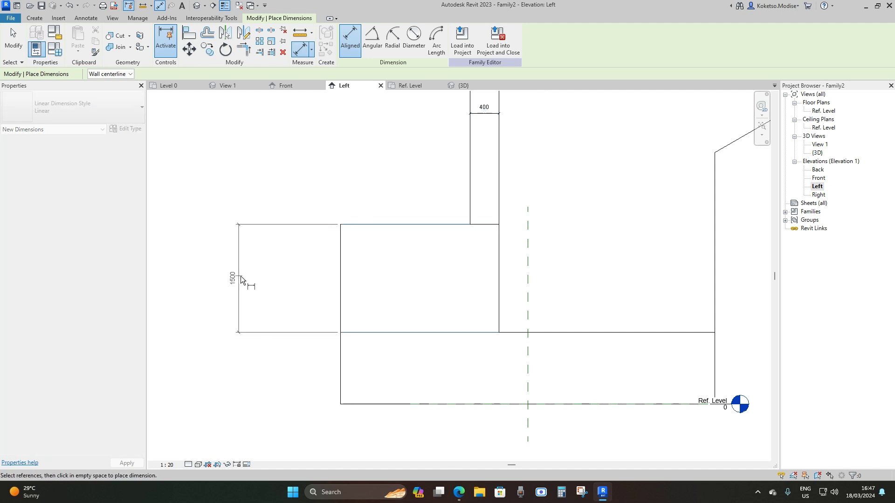
{"action": "left_click", "coordinate": [241, 276]}
Step: Dimension the height of the base block in line with the upper block's height dimension
{"action": "scroll", "coordinate": [396, 337], "scroll_direction": "down", "scroll_amount": 2}
{"action": "left_click", "coordinate": [399, 388]}
{"action": "left_click", "coordinate": [297, 373]}
{"action": "middle_click_drag", "start_coordinate": [569, 301], "coordinate": [547, 294]}
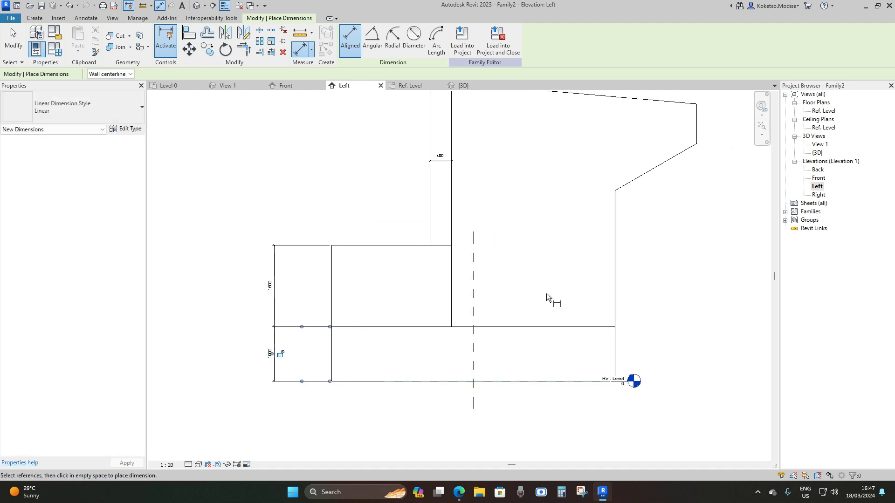
{"action": "key", "text": "Escape"}
Step: Align the contact faces where the base block's top meets the extrusion above it, and lock the alignment
{"action": "middle_click_drag", "start_coordinate": [413, 359], "coordinate": [392, 367]}
{"action": "scroll", "coordinate": [393, 367], "scroll_direction": "up", "scroll_amount": 1}
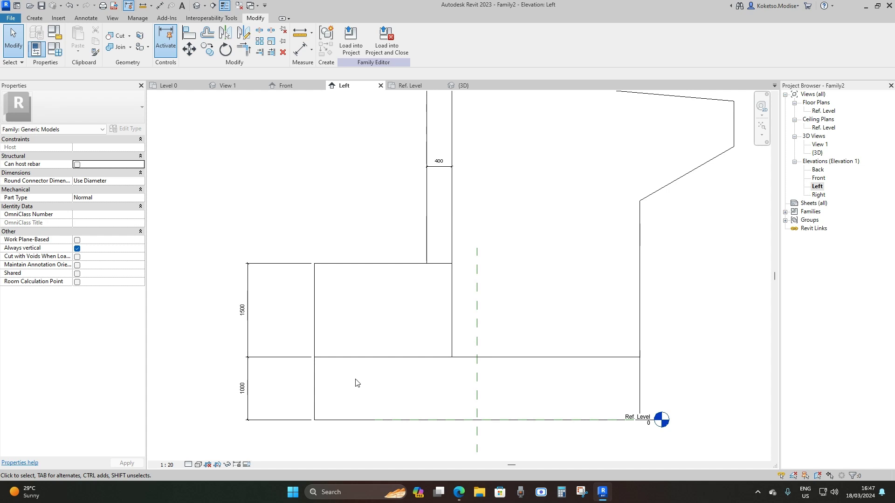
{"action": "key", "text": "a"}
{"action": "key", "text": "l"}
{"action": "scroll", "coordinate": [355, 377], "scroll_direction": "up", "scroll_amount": 1}
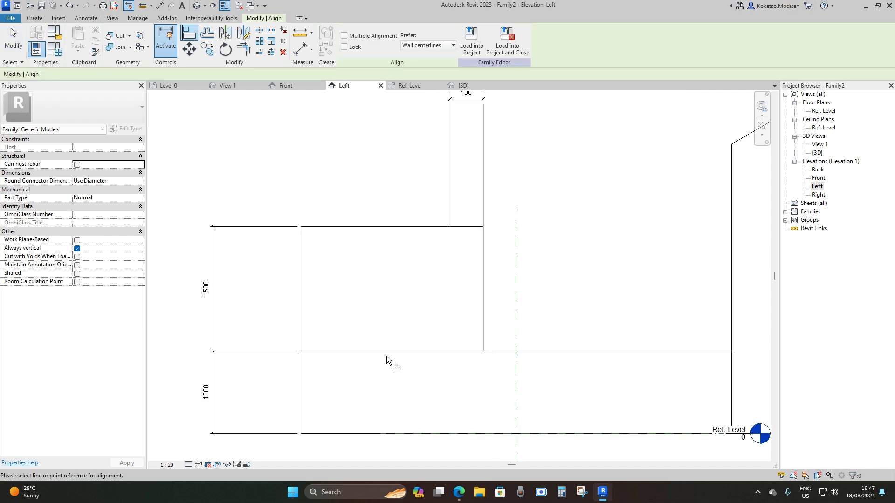
{"action": "left_click", "coordinate": [392, 356]}
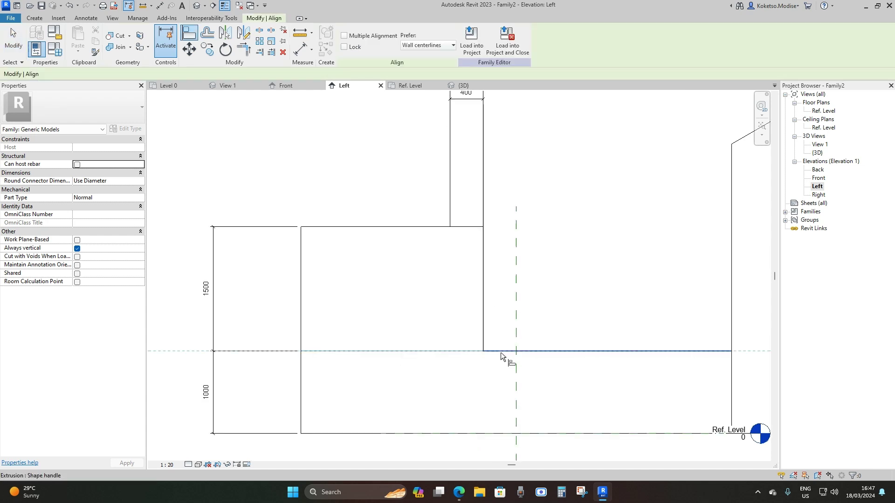
{"action": "left_click", "coordinate": [485, 354]}
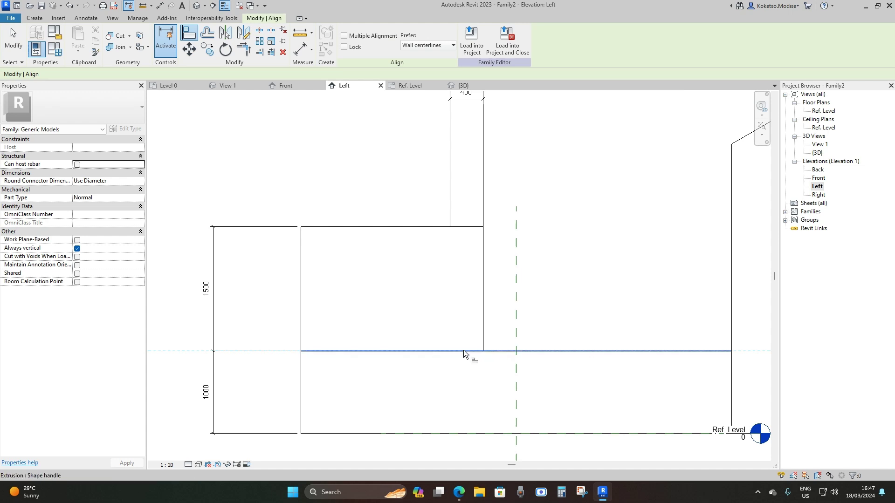
{"action": "left_click", "coordinate": [533, 335]}
Step: Align the upright wall's bottom face with the top face of the upper block and lock the alignment
{"action": "scroll", "coordinate": [415, 333], "scroll_direction": "down", "scroll_amount": 2}
{"action": "scroll", "coordinate": [455, 249], "scroll_direction": "up", "scroll_amount": 2}
{"action": "middle_click_drag", "start_coordinate": [438, 262], "coordinate": [443, 329]}
{"action": "scroll", "coordinate": [443, 329], "scroll_direction": "up", "scroll_amount": 1}
{"action": "scroll", "coordinate": [440, 347], "scroll_direction": "down", "scroll_amount": 1}
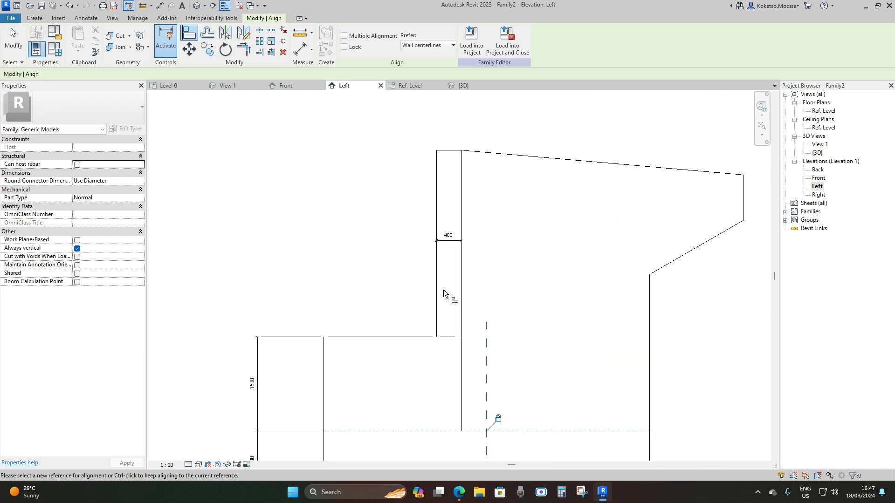
{"action": "scroll", "coordinate": [443, 331], "scroll_direction": "up", "scroll_amount": 1}
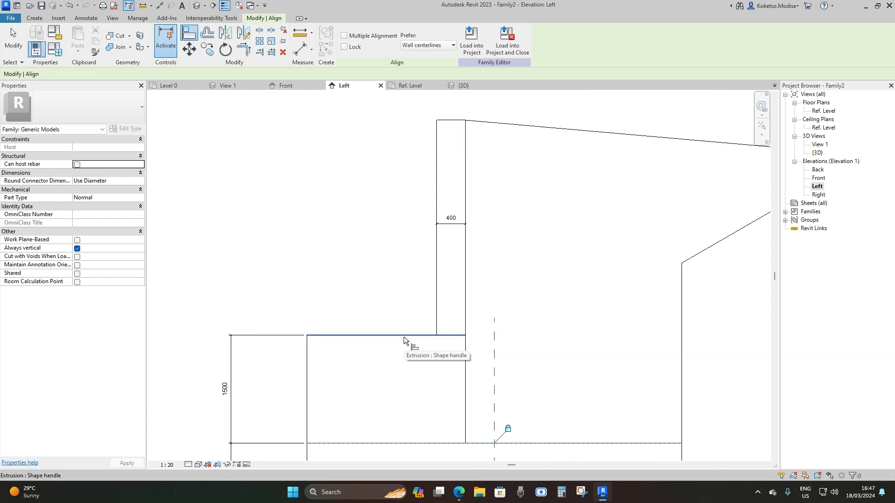
{"action": "left_click", "coordinate": [404, 337]}
{"action": "left_click", "coordinate": [449, 334]}
{"action": "left_click", "coordinate": [370, 352]}
{"action": "scroll", "coordinate": [423, 277], "scroll_direction": "down", "scroll_amount": 2}
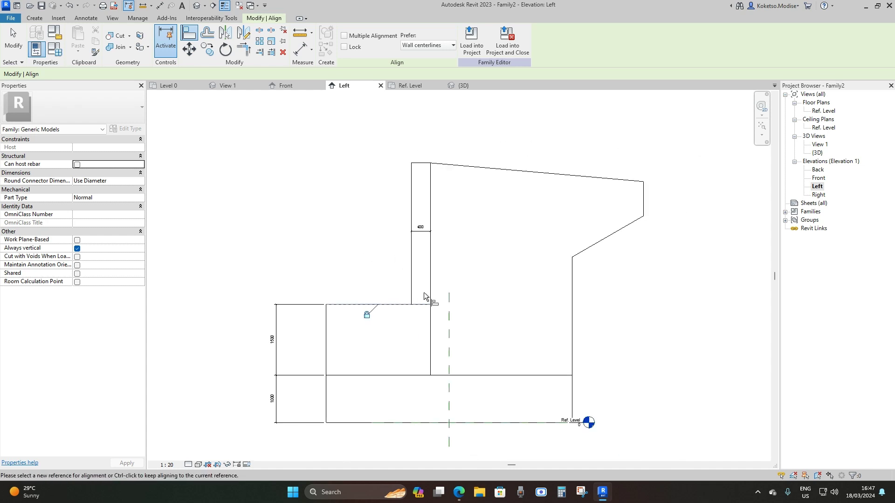
Step: Align the base block's top face with the end panel's bottom face and lock the alignment
{"action": "scroll", "coordinate": [493, 374], "scroll_direction": "up", "scroll_amount": 1}
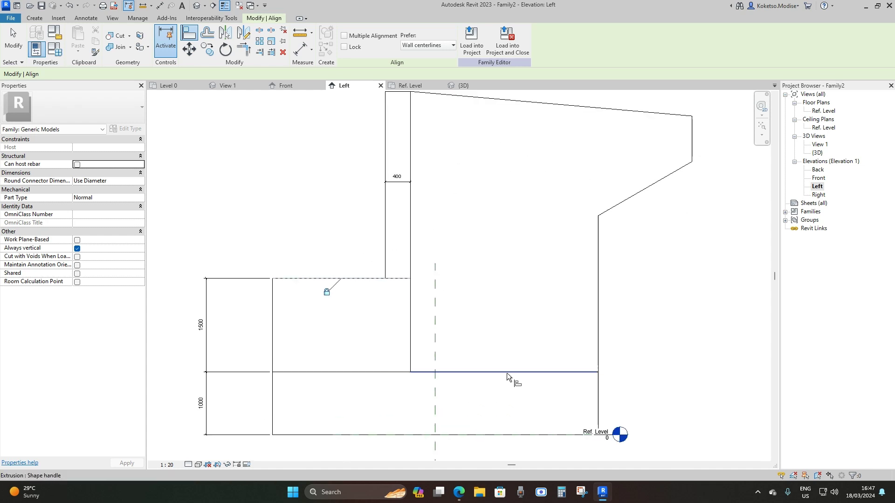
{"action": "left_click", "coordinate": [506, 373]}
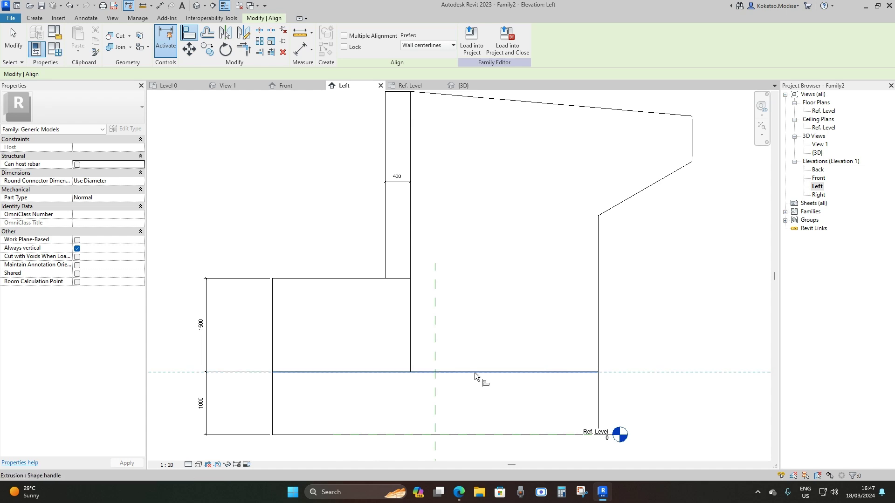
{"action": "scroll", "coordinate": [462, 361], "scroll_direction": "down", "scroll_amount": 2}
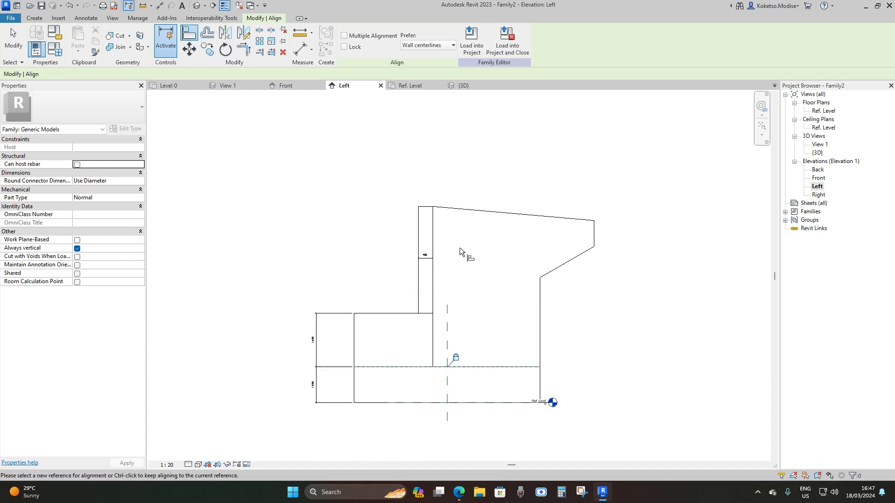
{"action": "key", "text": "Escape"}
{"action": "key", "text": "Escape"}
Step: Label the upright wall's thickness dimension with a new family type parameter named DIVIDER WALL THICKNESS
{"action": "scroll", "coordinate": [326, 393], "scroll_direction": "up", "scroll_amount": 2}
{"action": "scroll", "coordinate": [289, 354], "scroll_direction": "down", "scroll_amount": 1}
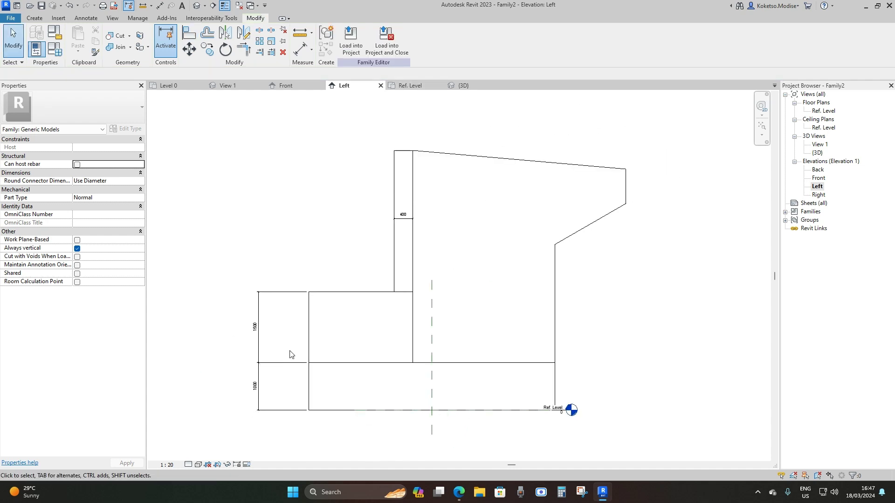
{"action": "scroll", "coordinate": [404, 238], "scroll_direction": "down", "scroll_amount": 1}
{"action": "scroll", "coordinate": [404, 238], "scroll_direction": "up", "scroll_amount": 1}
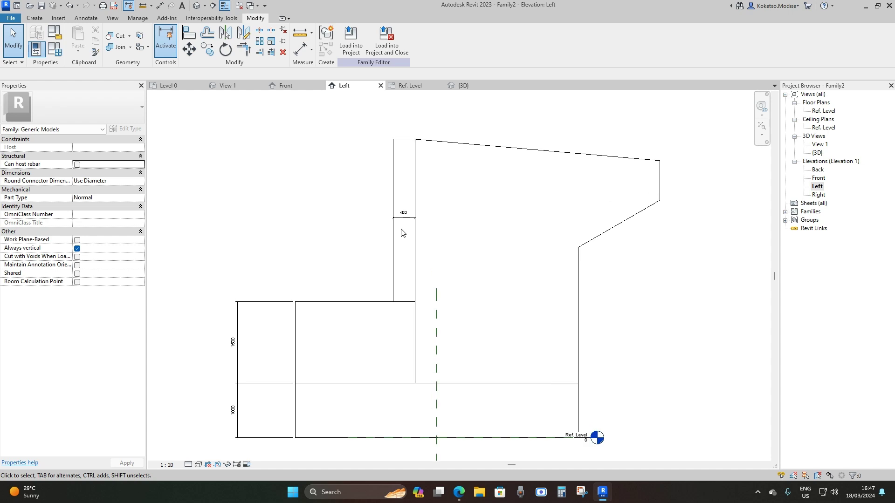
{"action": "scroll", "coordinate": [404, 238], "scroll_direction": "up", "scroll_amount": 1}
{"action": "middle_click_drag", "start_coordinate": [404, 238], "coordinate": [441, 242]}
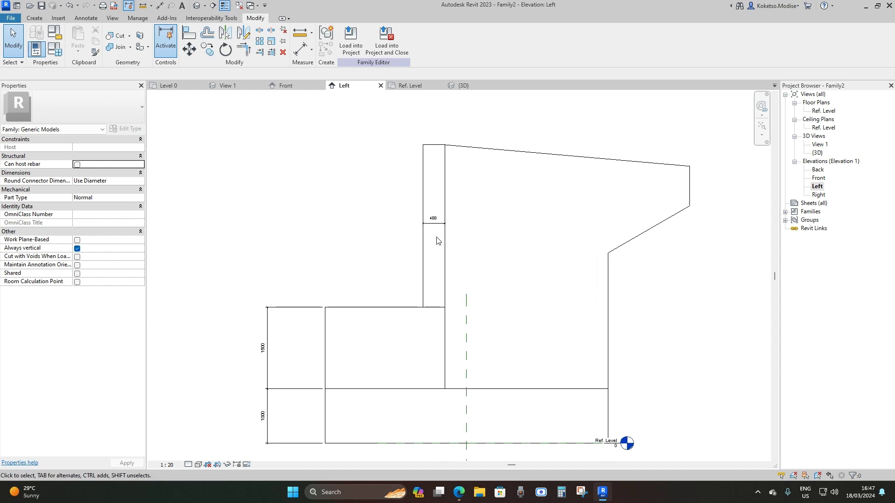
{"action": "scroll", "coordinate": [438, 241], "scroll_direction": "up", "scroll_amount": 3}
{"action": "middle_click_drag", "start_coordinate": [492, 257], "coordinate": [470, 279]}
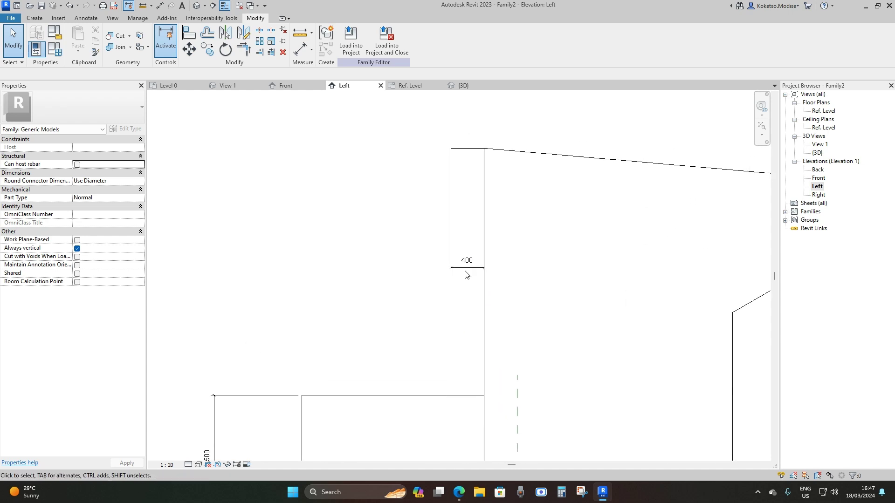
{"action": "left_click", "coordinate": [468, 267]}
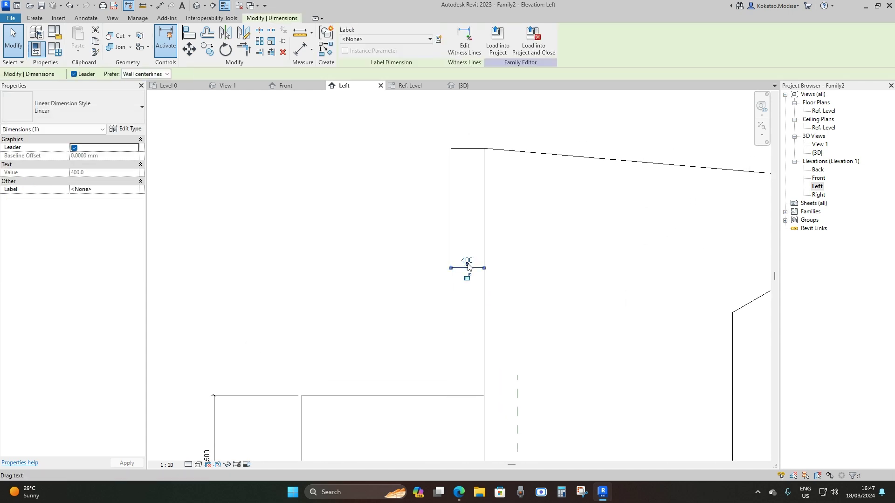
{"action": "left_click", "coordinate": [442, 40]}
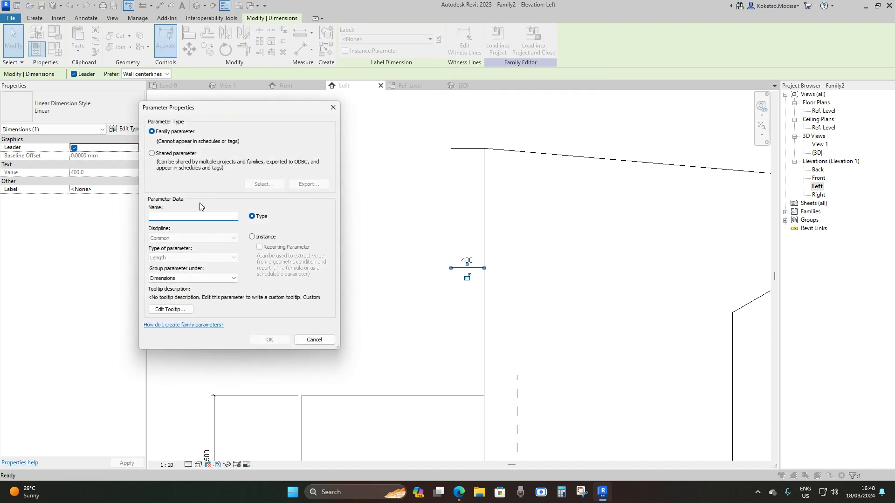
{"action": "type", "text": "DIVIDER WALL THICKNESS"}
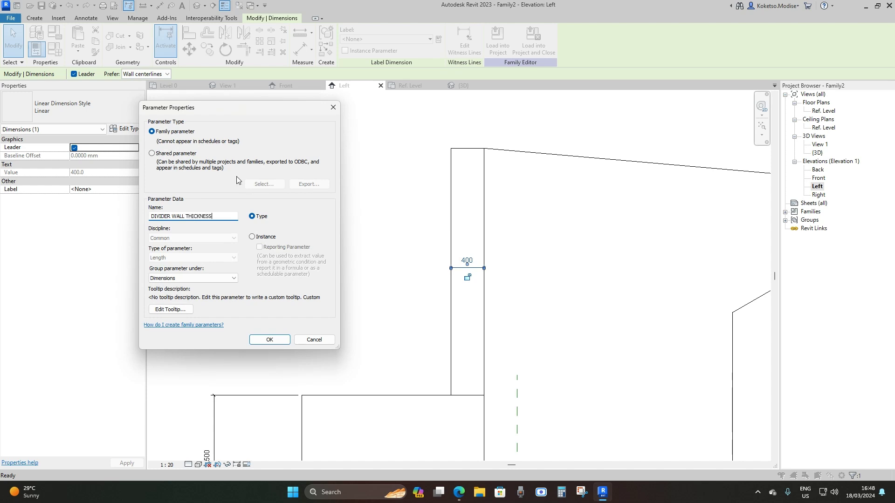
{"action": "left_click", "coordinate": [269, 339]}
{"action": "scroll", "coordinate": [469, 273], "scroll_direction": "down", "scroll_amount": 1}
{"action": "scroll", "coordinate": [350, 324], "scroll_direction": "down", "scroll_amount": 1}
{"action": "left_click", "coordinate": [406, 200]}
Step: Label the upper block's height dimension with a new family type parameter named TOP BASE HEIGHT
{"action": "scroll", "coordinate": [406, 199], "scroll_direction": "up", "scroll_amount": 2}
{"action": "left_click", "coordinate": [273, 252]}
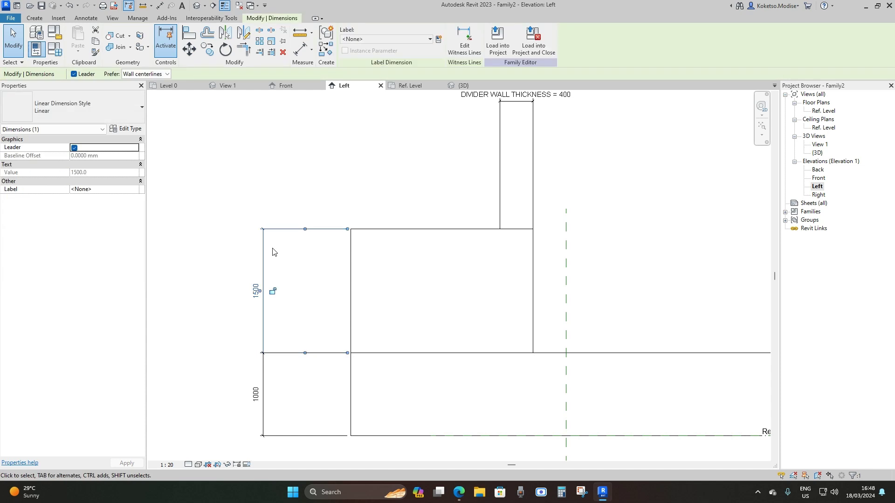
{"action": "scroll", "coordinate": [273, 252], "scroll_direction": "down", "scroll_amount": 1}
{"action": "left_click", "coordinate": [438, 40]}
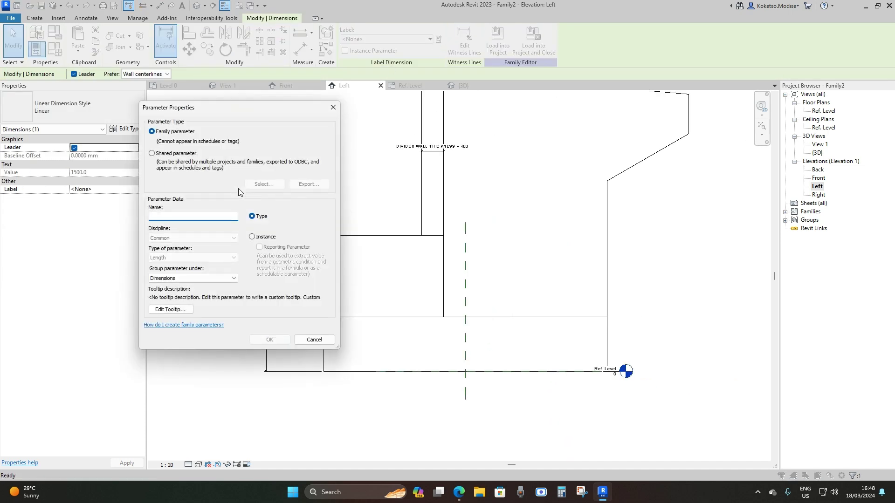
{"action": "type", "text": "TOP BASE HEIGHT"}
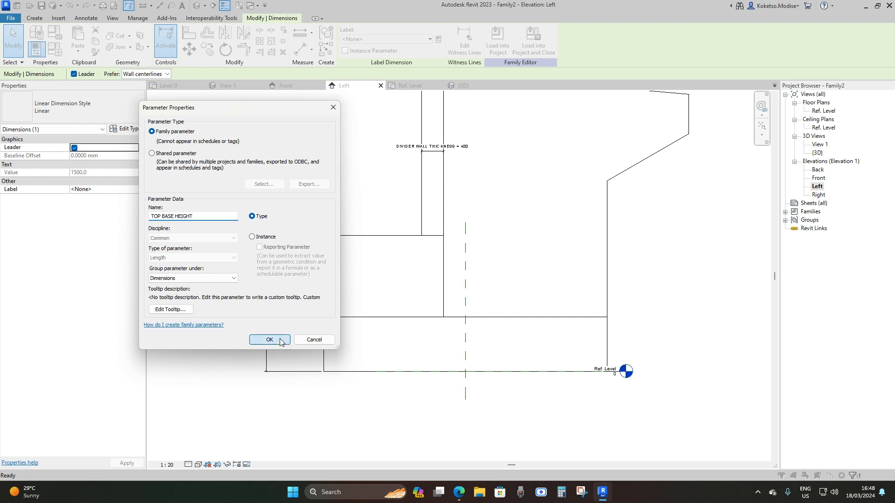
{"action": "left_click", "coordinate": [280, 340]}
Step: Label the base block's height dimension with a new family type parameter named BOTTOM BASE HEIGHT
{"action": "scroll", "coordinate": [331, 344], "scroll_direction": "up", "scroll_amount": 3}
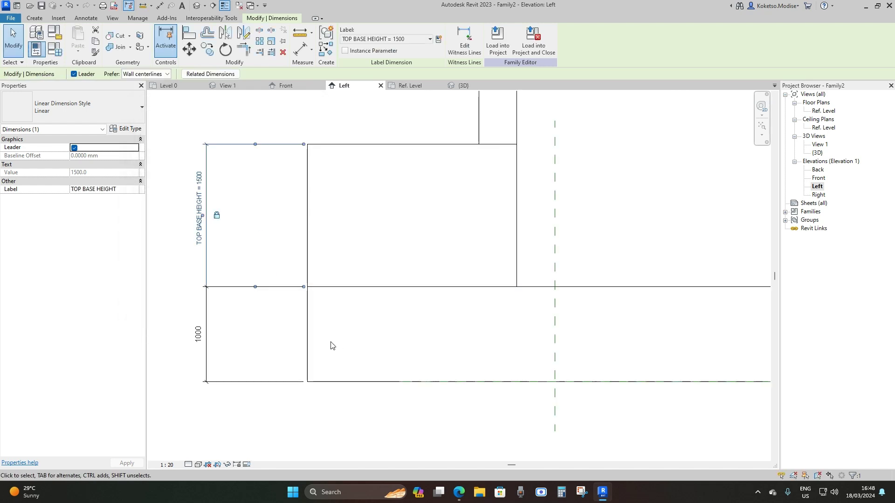
{"action": "left_click", "coordinate": [207, 321]}
{"action": "scroll", "coordinate": [396, 269], "scroll_direction": "down", "scroll_amount": 3}
{"action": "left_click", "coordinate": [439, 39]}
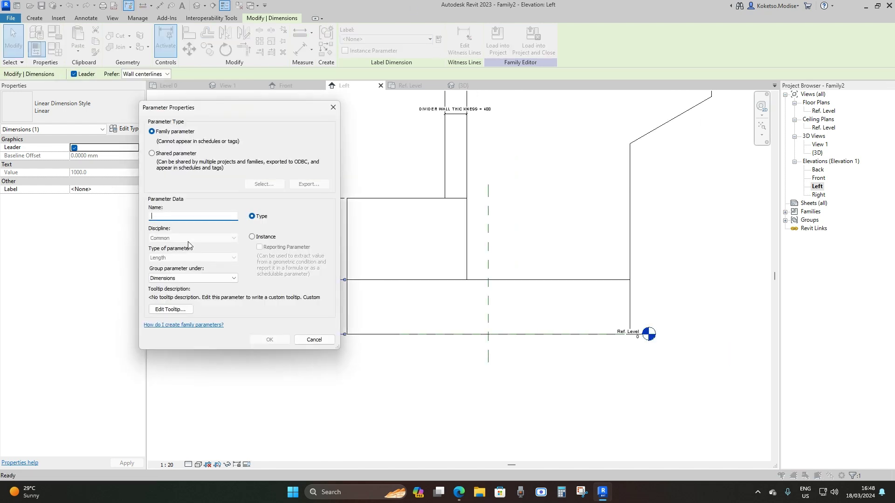
{"action": "type", "text": "BOTTOM BASE HEIGHT"}
{"action": "left_click", "coordinate": [270, 339]}
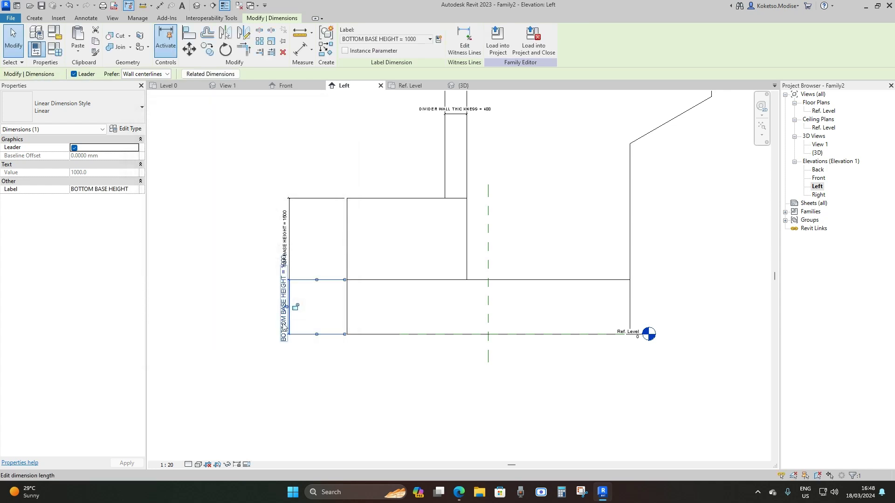
{"action": "scroll", "coordinate": [298, 321], "scroll_direction": "down", "scroll_amount": 3}
{"action": "left_click", "coordinate": [405, 114]}
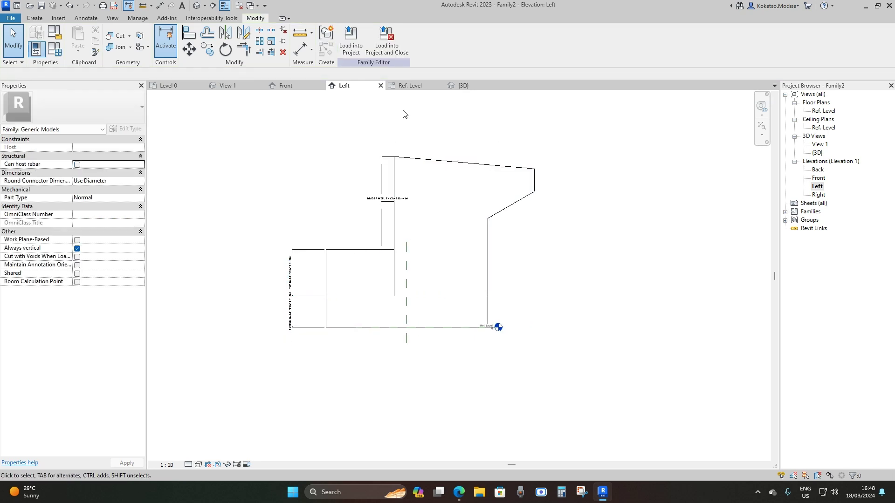
Step: In the Ref. Level plan, label the overall 15000 dimension with a new family type parameter named WIDTH
{"action": "left_click", "coordinate": [414, 88]}
{"action": "left_click", "coordinate": [443, 152]}
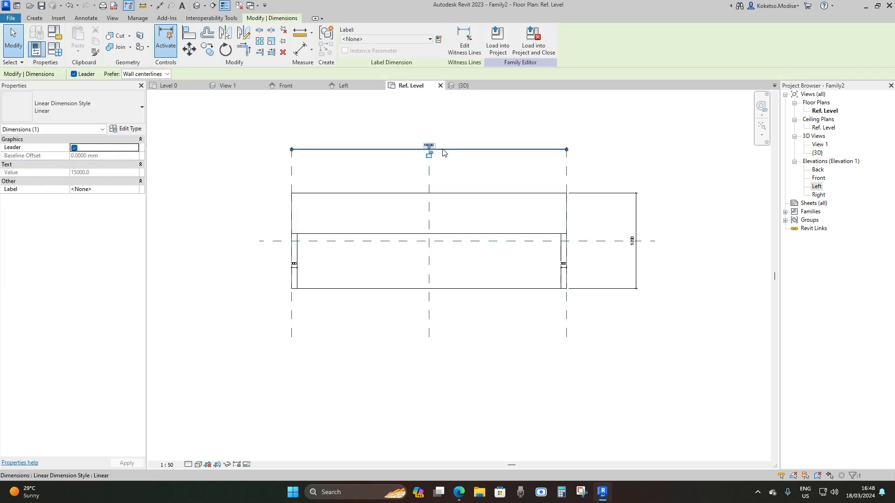
{"action": "scroll", "coordinate": [443, 152], "scroll_direction": "up", "scroll_amount": 2}
{"action": "middle_click_drag", "start_coordinate": [452, 134], "coordinate": [481, 158]}
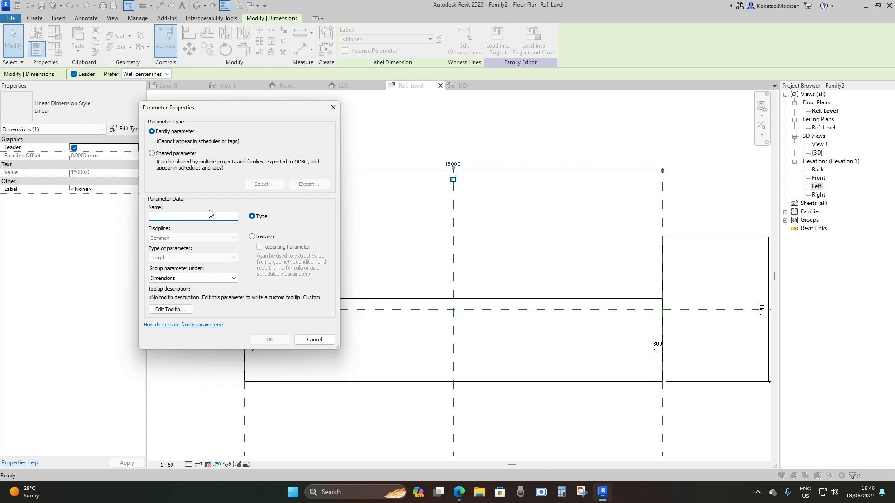
{"action": "type", "text": "WiDTH"}
{"action": "left_click", "coordinate": [269, 339]}
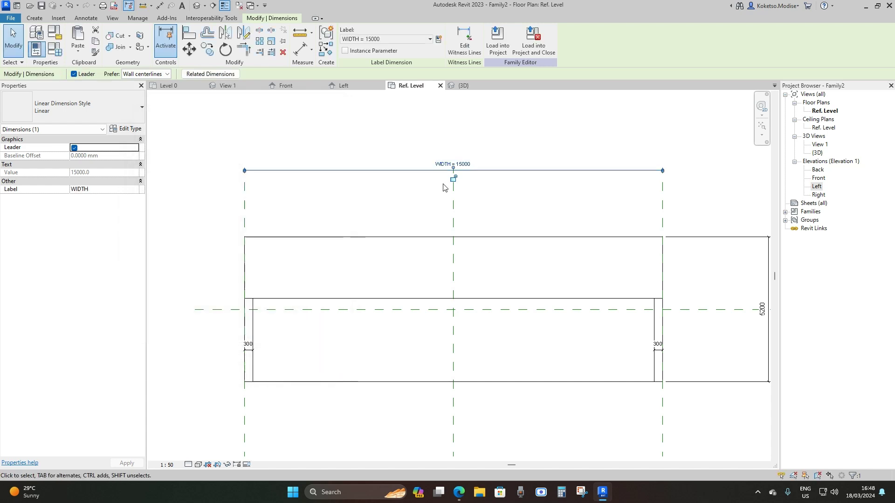
Step: Label the overall 5200 depth dimension in the plan with a new family type parameter named LENGTH
{"action": "scroll", "coordinate": [587, 233], "scroll_direction": "down", "scroll_amount": 2}
{"action": "scroll", "coordinate": [608, 240], "scroll_direction": "up", "scroll_amount": 2}
{"action": "left_click", "coordinate": [608, 240]}
{"action": "left_click", "coordinate": [600, 256]}
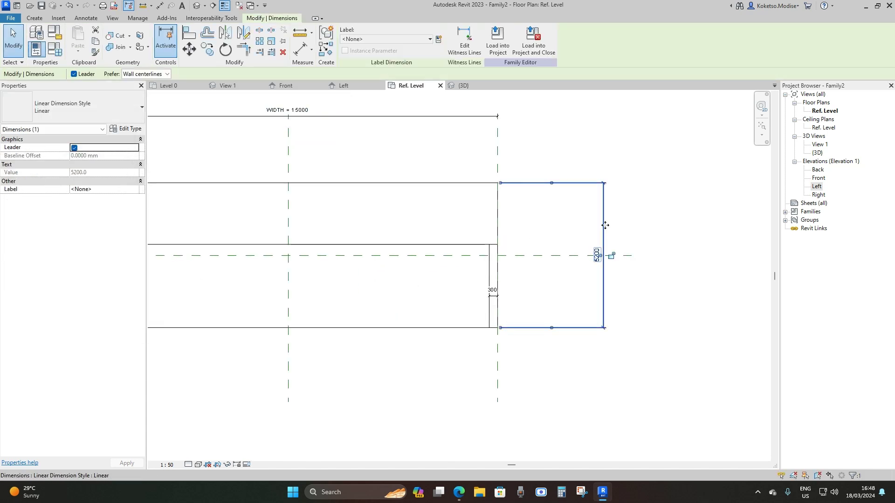
{"action": "left_click", "coordinate": [438, 39]}
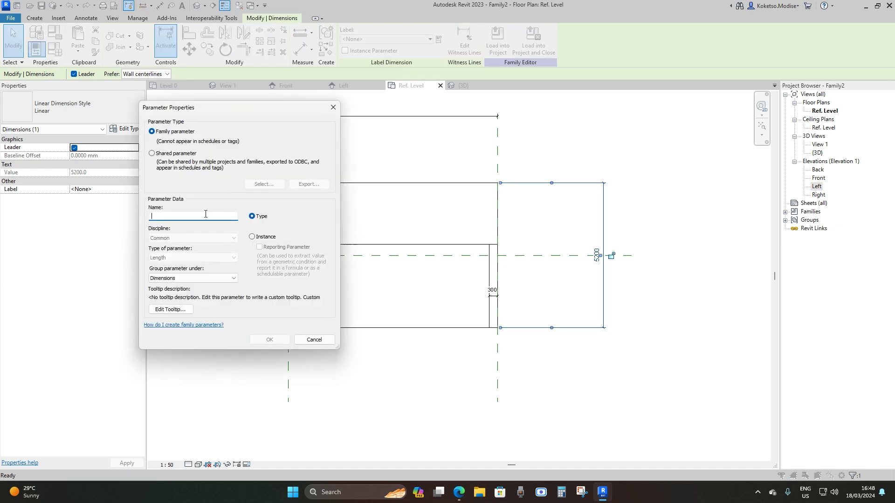
{"action": "type", "text": "LENGTH"}
{"action": "left_click", "coordinate": [270, 340]}
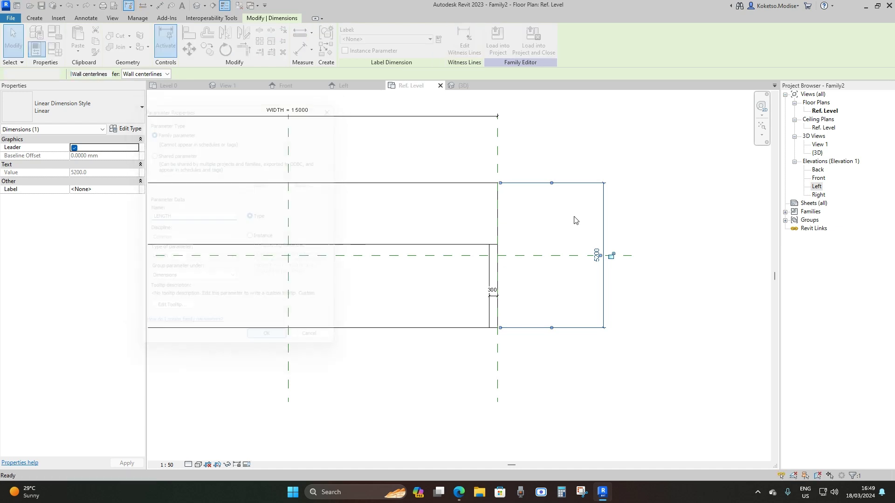
Step: Label one end panel's thickness dimension, beside the LENGTH dimension, with a new family type parameter named WING WALLS THICKNESS
{"action": "scroll", "coordinate": [625, 240], "scroll_direction": "down", "scroll_amount": 2}
{"action": "scroll", "coordinate": [565, 275], "scroll_direction": "up", "scroll_amount": 2}
{"action": "scroll", "coordinate": [565, 275], "scroll_direction": "up", "scroll_amount": 2}
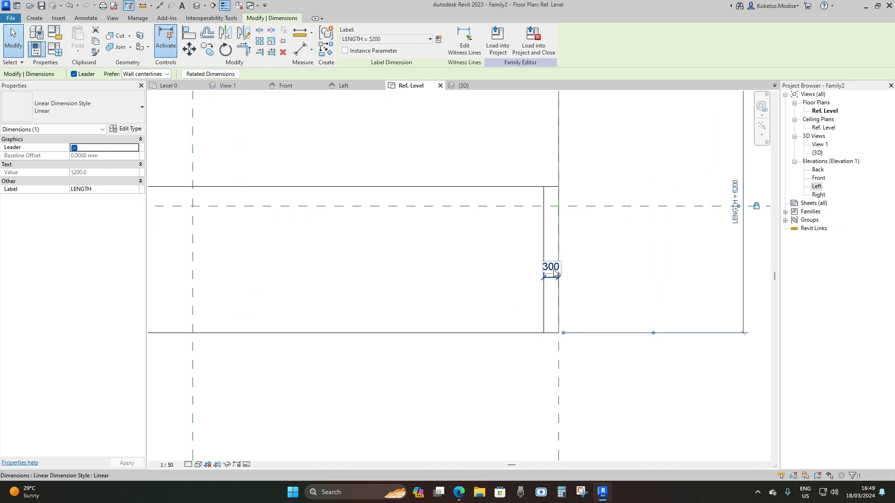
{"action": "left_click", "coordinate": [552, 275]}
{"action": "left_click", "coordinate": [439, 40]}
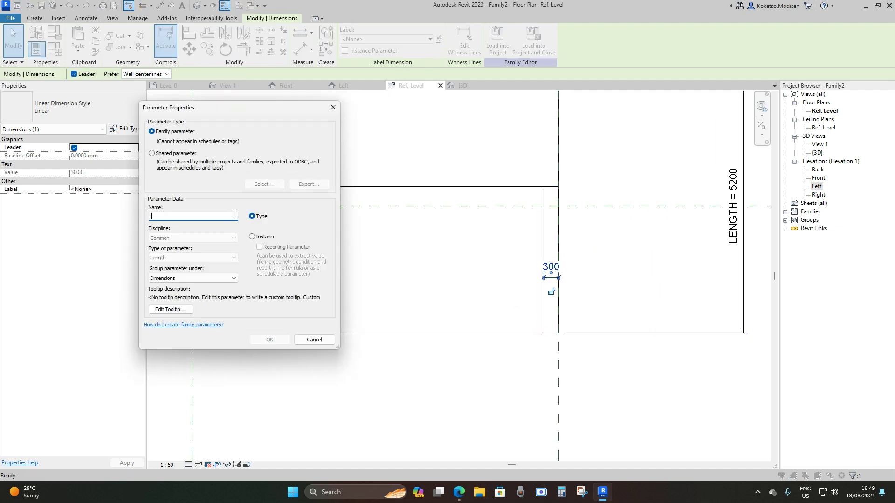
{"action": "type", "text": "WING WALLS THICKNESS"}
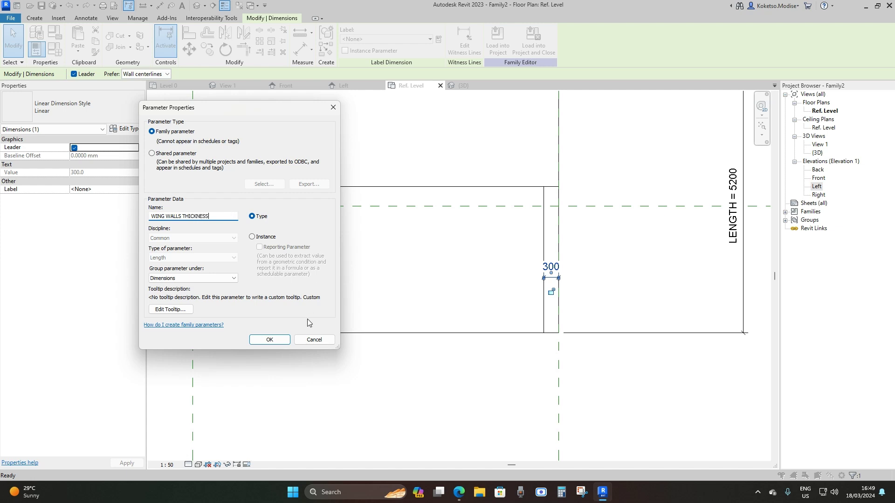
{"action": "left_click", "coordinate": [273, 340]}
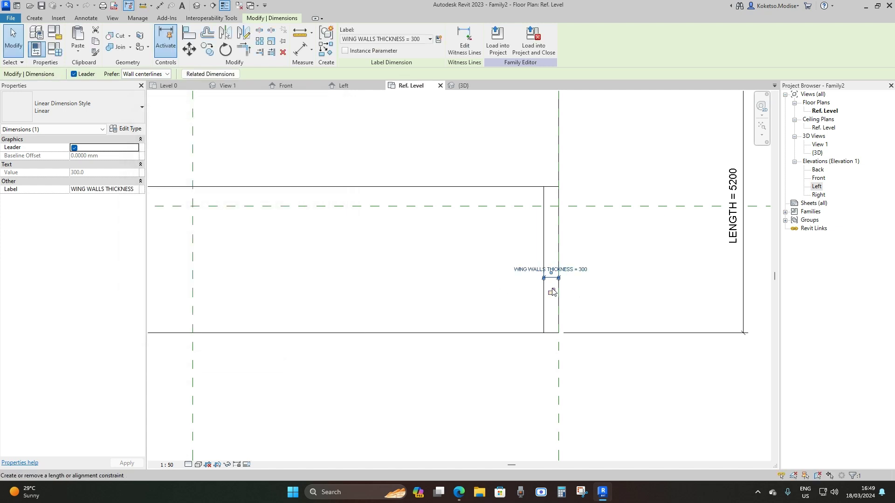
Step: Assign the existing WING WALLS THICKNESS parameter to the opposite end panel's thickness dimension
{"action": "middle_click_drag", "start_coordinate": [563, 289], "coordinate": [317, 255]}
{"action": "key", "text": "ctrl+z"}
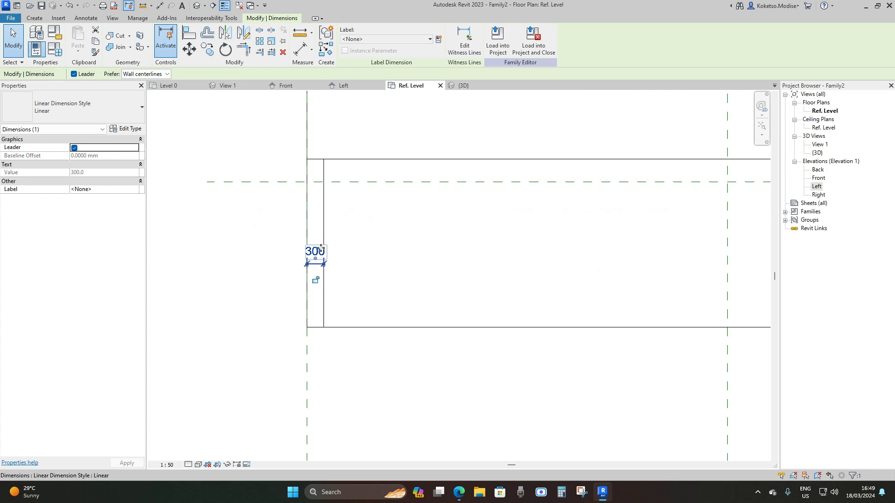
{"action": "left_click", "coordinate": [363, 41]}
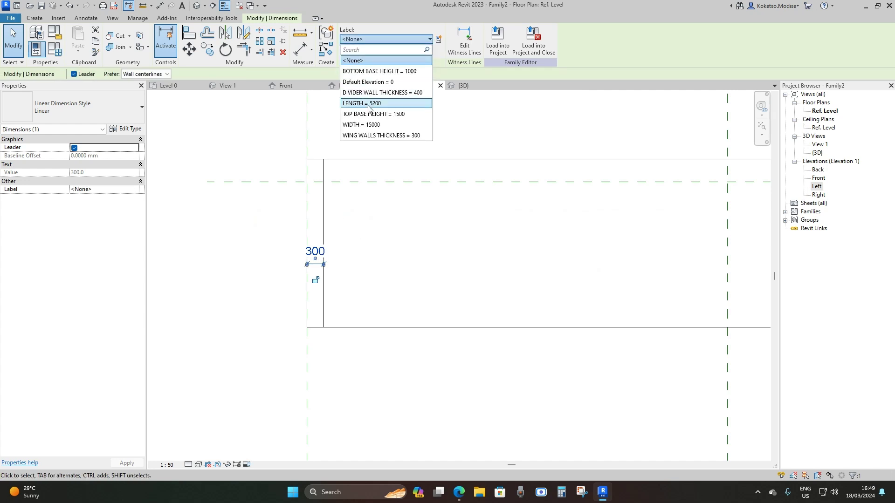
{"action": "left_click", "coordinate": [361, 135]}
{"action": "scroll", "coordinate": [329, 273], "scroll_direction": "down", "scroll_amount": 4}
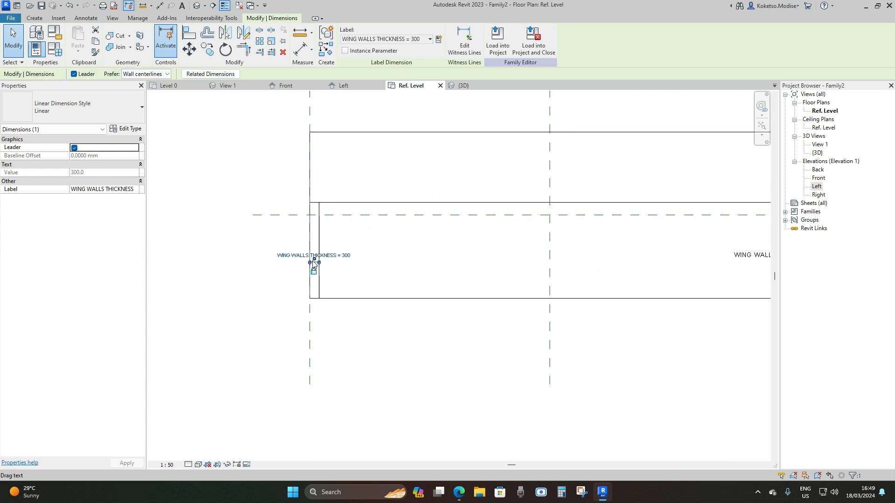
{"action": "key", "text": "Escape"}
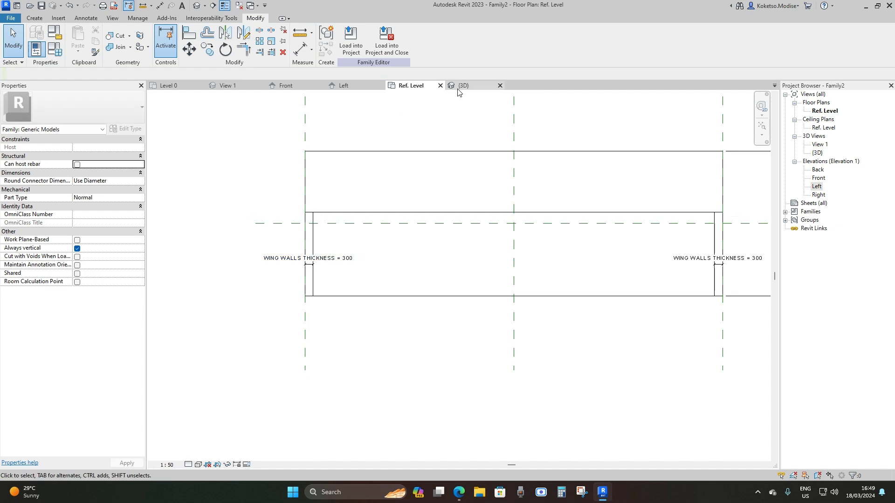
Step: Switch to the {3D} view and inspect the whole model with its labelled dimensions from an angle
{"action": "left_click", "coordinate": [464, 85]}
{"action": "scroll", "coordinate": [419, 303], "scroll_direction": "down", "scroll_amount": 3}
{"action": "middle_click_drag", "start_coordinate": [467, 327], "coordinate": [444, 290], "text": "shift"}
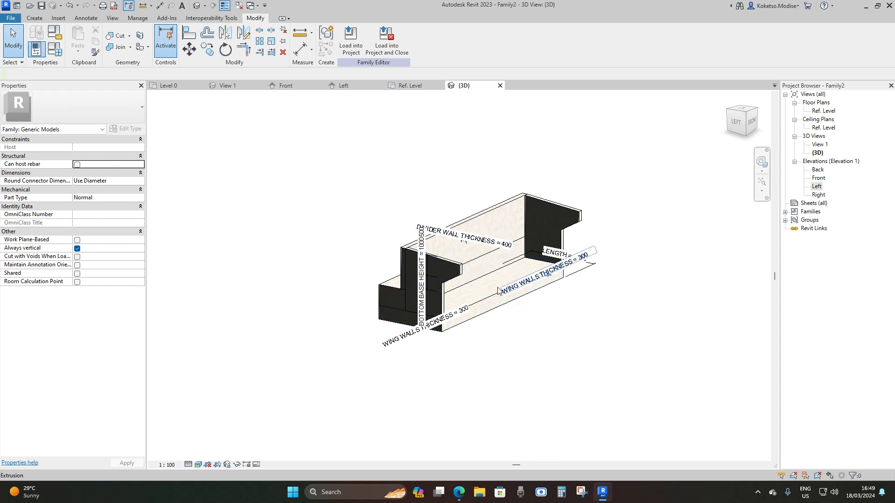
Step: Make the family work plane-based, load it into the open project and close the family without saving
{"action": "scroll", "coordinate": [166, 259], "scroll_direction": "up", "scroll_amount": 2}
{"action": "middle_click_drag", "start_coordinate": [581, 279], "coordinate": [561, 343], "text": "shift"}
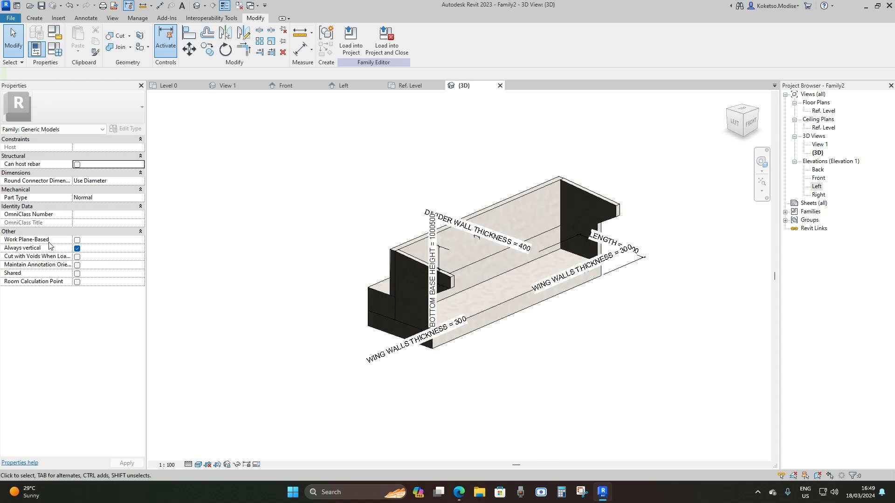
{"action": "left_click", "coordinate": [78, 241]}
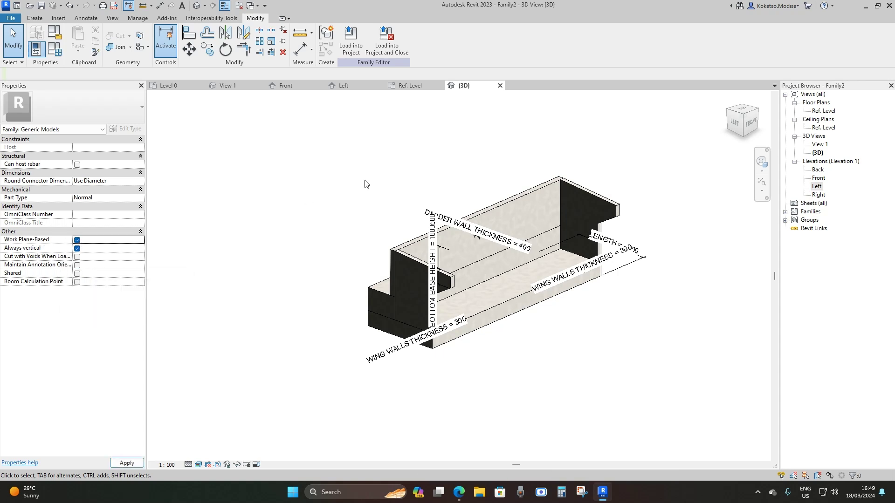
{"action": "left_click", "coordinate": [386, 42]}
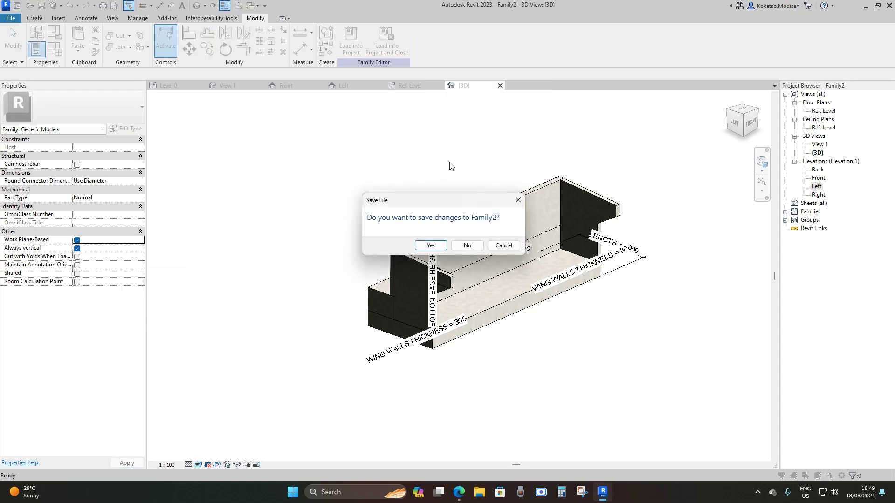
{"action": "left_click", "coordinate": [465, 246]}
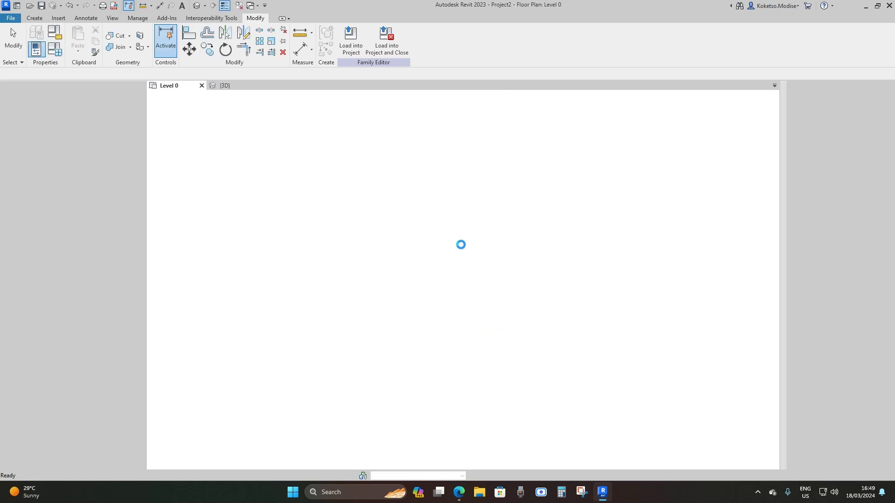
Step: Place one Family2 instance on Level 0 midway between the elevation markers, rotated so its wing walls face west
{"action": "key", "text": "space"}
{"action": "key", "text": "space"}
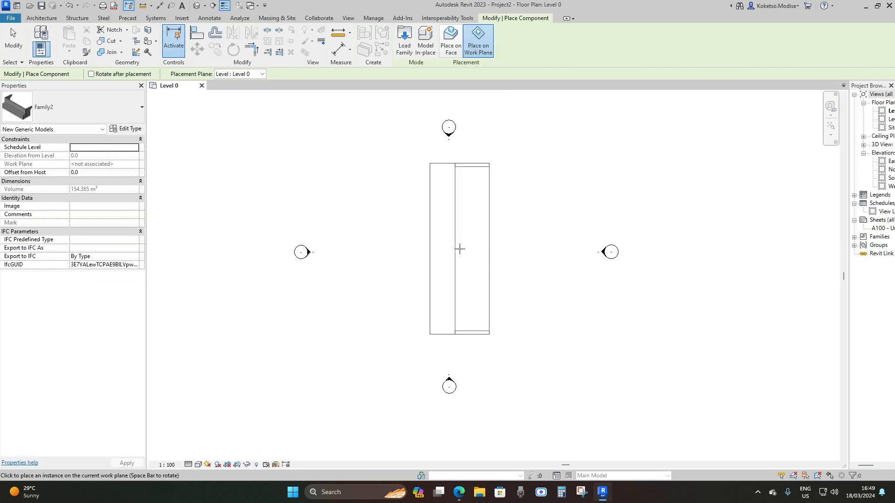
{"action": "key", "text": "space"}
{"action": "key", "text": "space"}
{"action": "key", "text": "space"}
{"action": "key", "text": "space"}
{"action": "key", "text": "space"}
{"action": "left_click", "coordinate": [458, 251]}
{"action": "key", "text": "Escape"}
Step: Set the placed instance's BOTTOM BASE HEIGHT type parameter to 1500 and check the model in the project's 3D view
{"action": "left_click", "coordinate": [196, 5]}
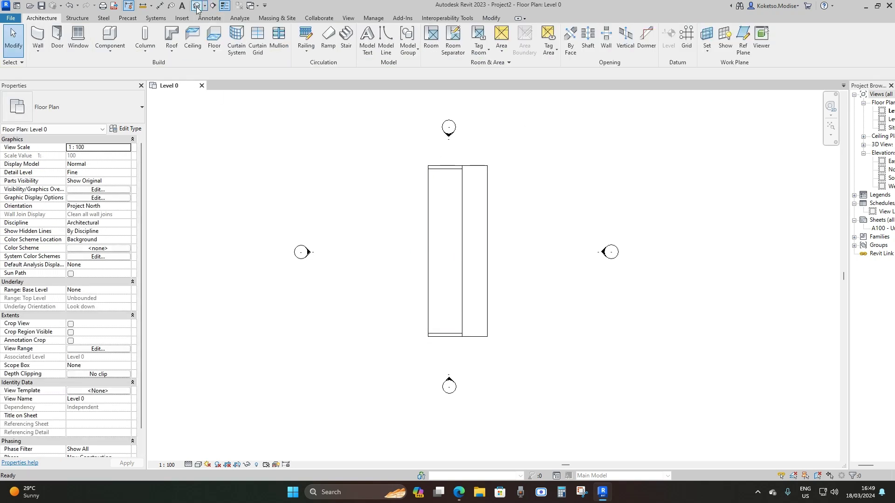
{"action": "middle_click_drag", "start_coordinate": [528, 331], "coordinate": [543, 315], "text": "shift"}
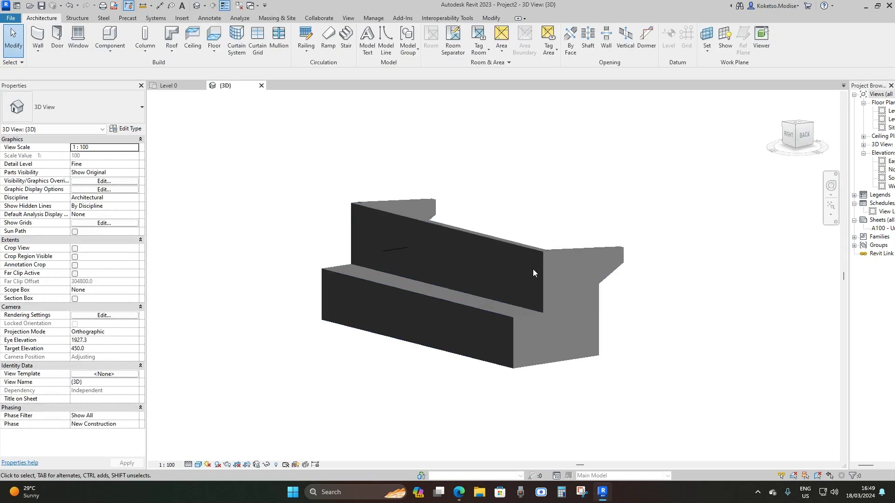
{"action": "left_click", "coordinate": [541, 264]}
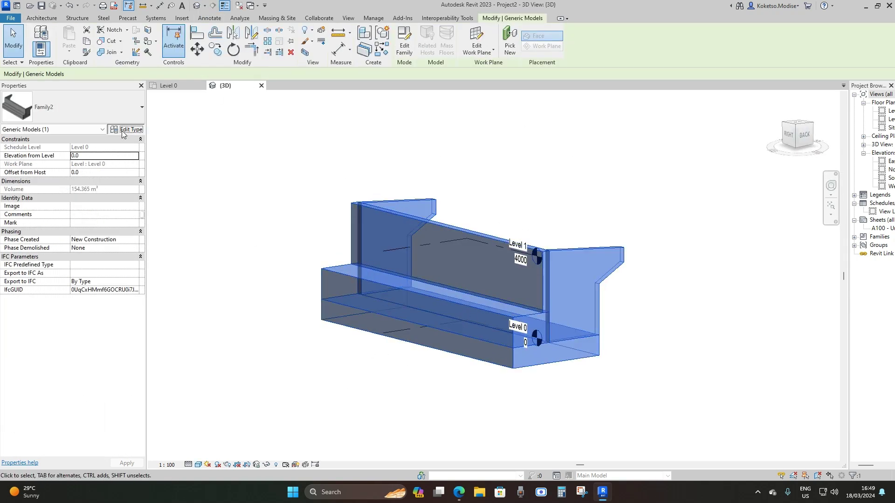
{"action": "left_click", "coordinate": [124, 129]}
{"action": "left_click", "coordinate": [237, 215]}
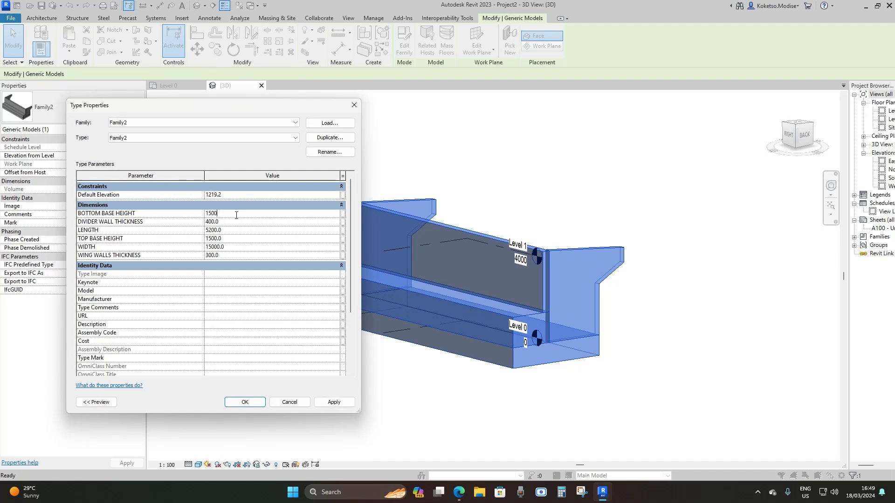
{"action": "left_click", "coordinate": [334, 402]}
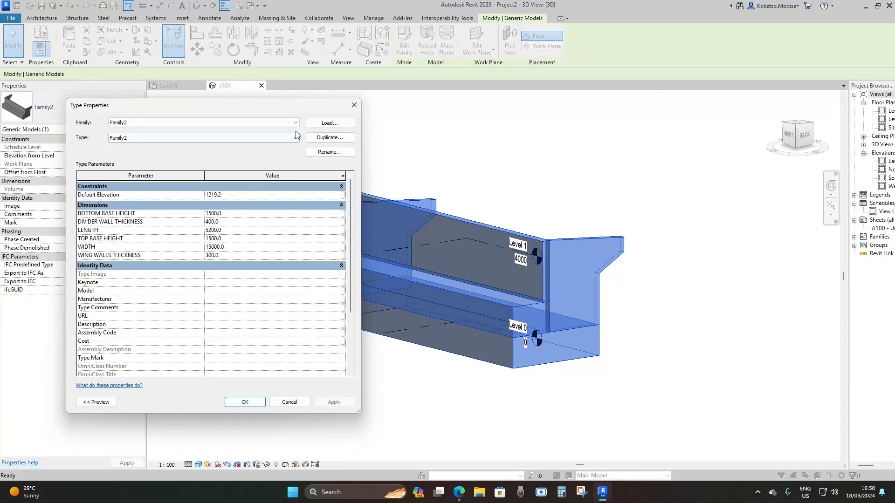
{"action": "left_click", "coordinate": [354, 105]}
{"action": "key", "text": "Escape"}
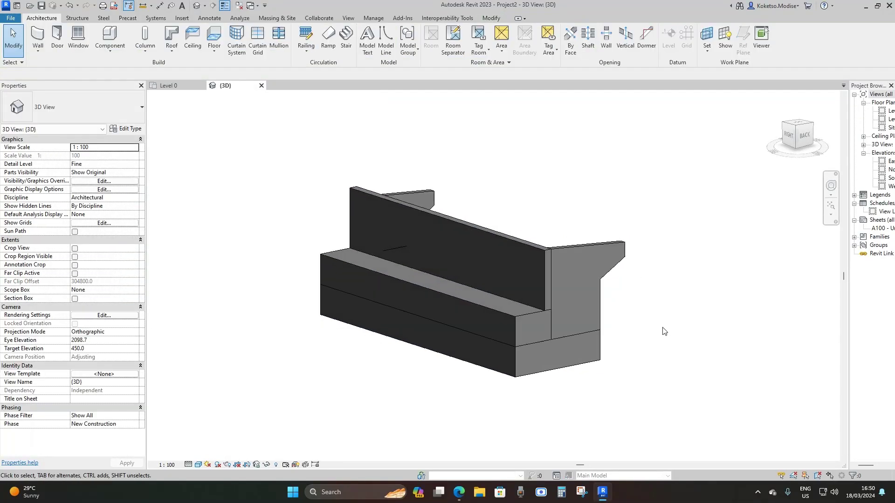
{"action": "middle_click_drag", "start_coordinate": [599, 309], "coordinate": [476, 388], "text": "shift"}
{"action": "middle_click_drag", "start_coordinate": [443, 358], "coordinate": [451, 376], "text": "shift"}
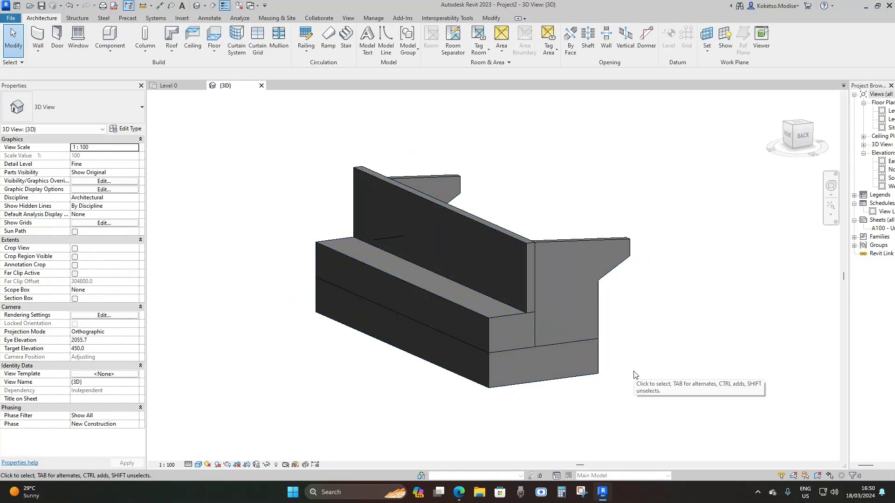
{"action": "middle_click_drag", "start_coordinate": [634, 375], "coordinate": [642, 368], "text": "shift"}
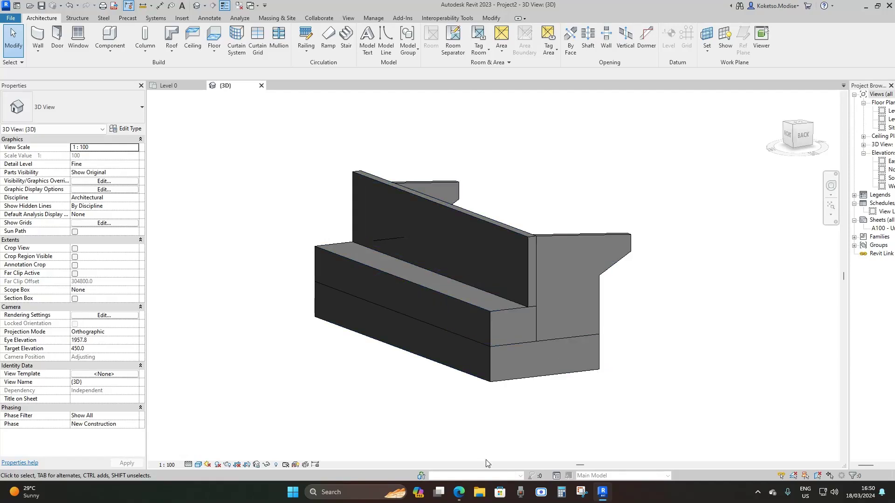